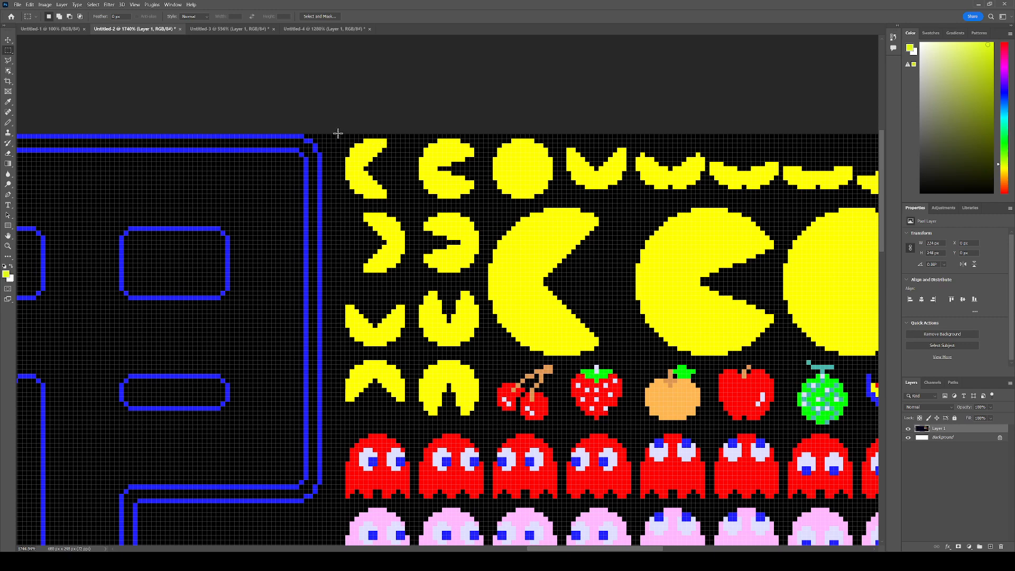
- Select the first wide-open-mouth Pac-Man sprite in the sprite sheet to measure its size
drag(332, 134, 561, 203)
click(342, 137)
drag(337, 136, 405, 206)
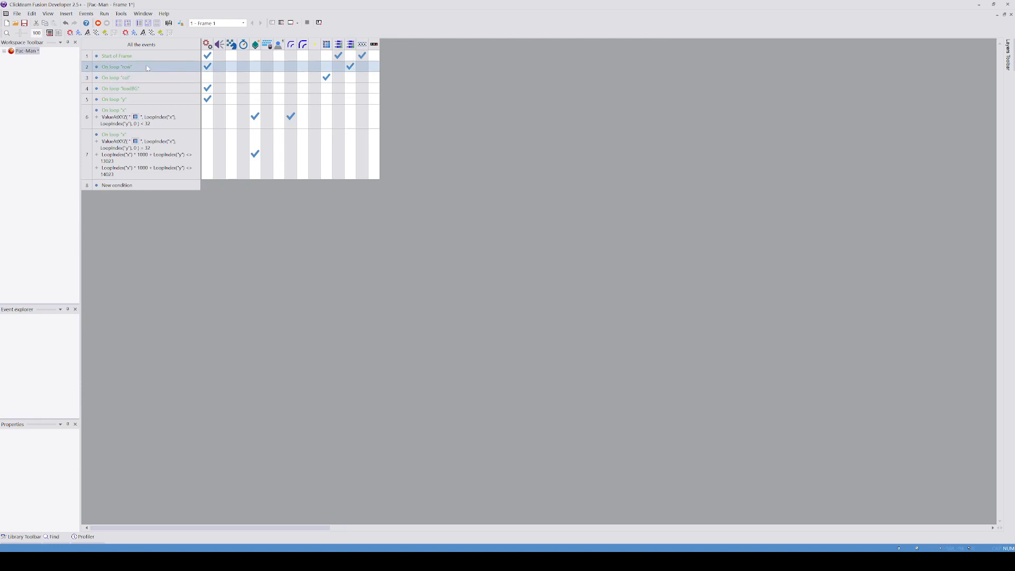
- Switch to Clickteam Fusion's frame editor and insert a new Active object outside the frame, below the food object
click(139, 24)
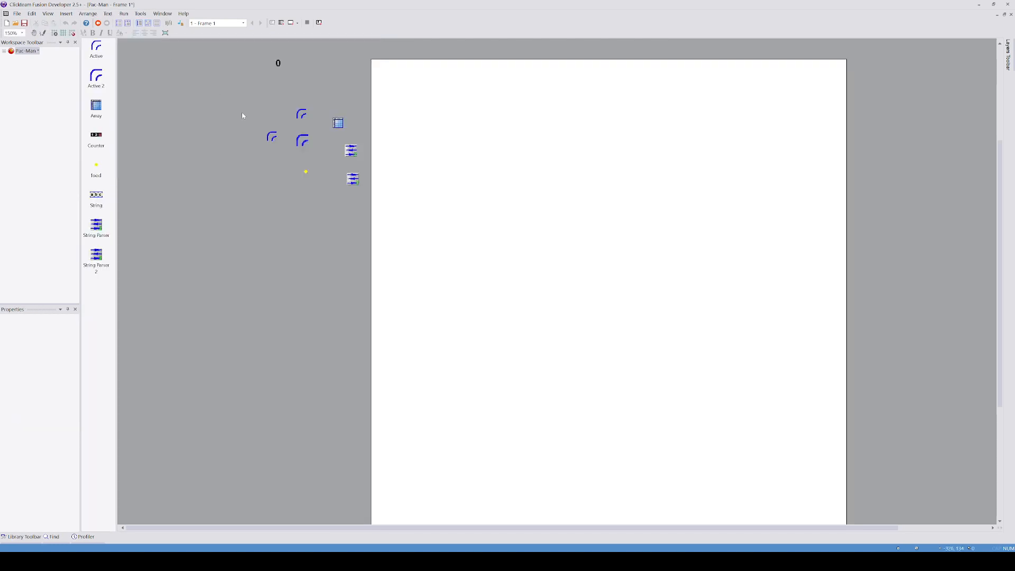
double_click(305, 233)
double_click(479, 216)
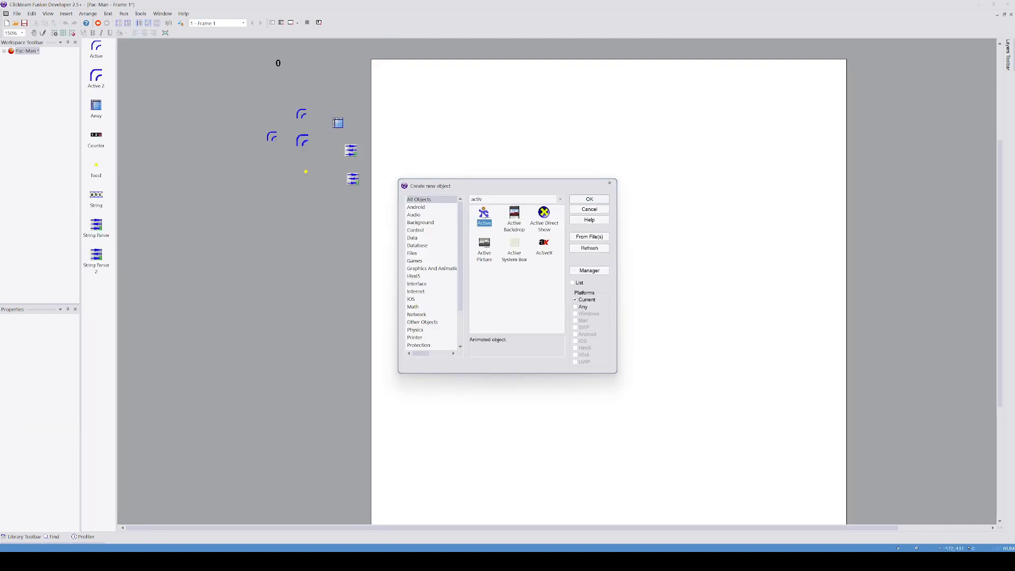
click(313, 205)
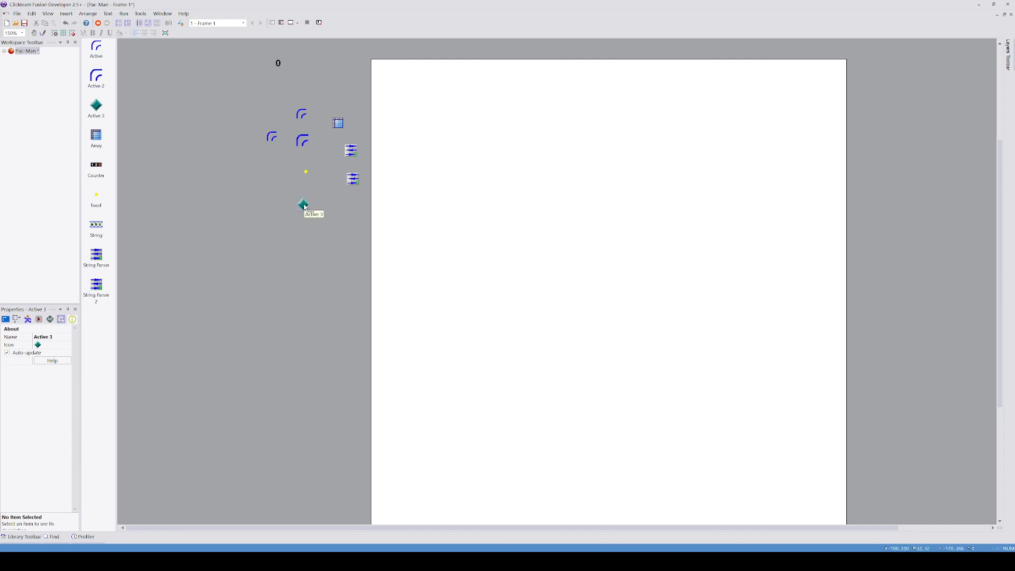
- Set the new Active object's width and height to 24
click(29, 320)
click(16, 320)
click(35, 366)
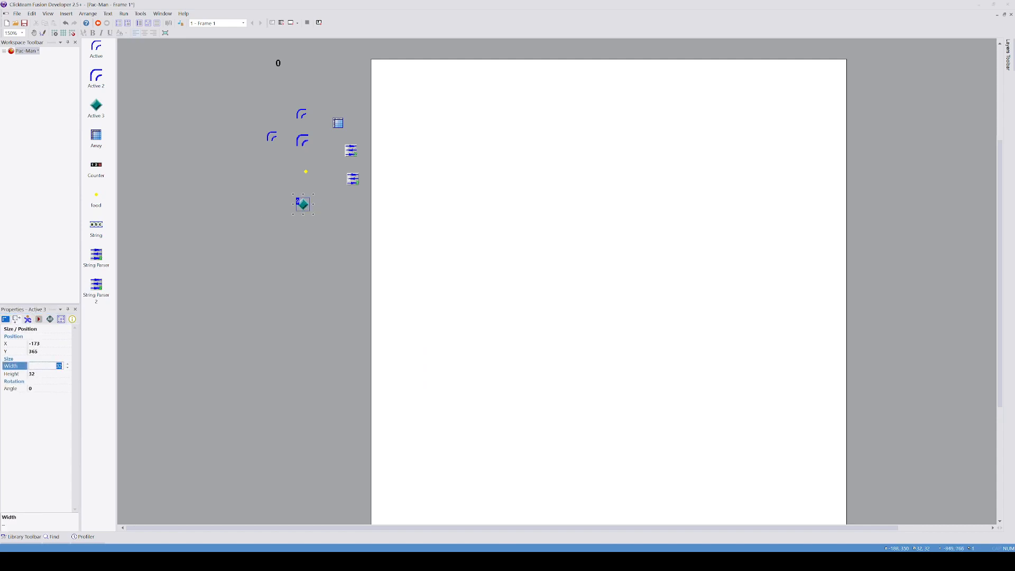
key(Tab)
key(Return)
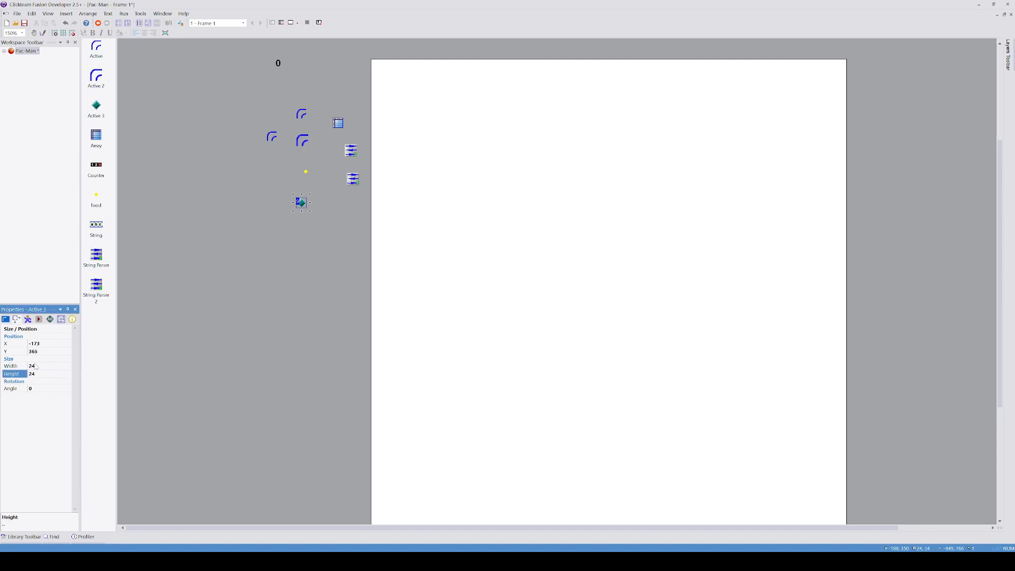
double_click(302, 203)
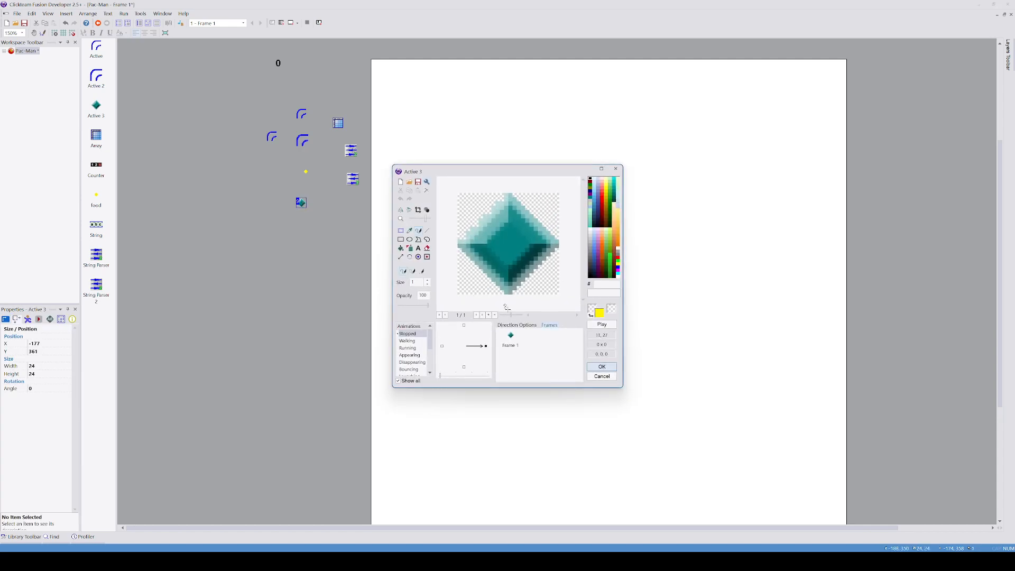
click(401, 231)
drag(453, 184, 578, 296)
key(Delete)
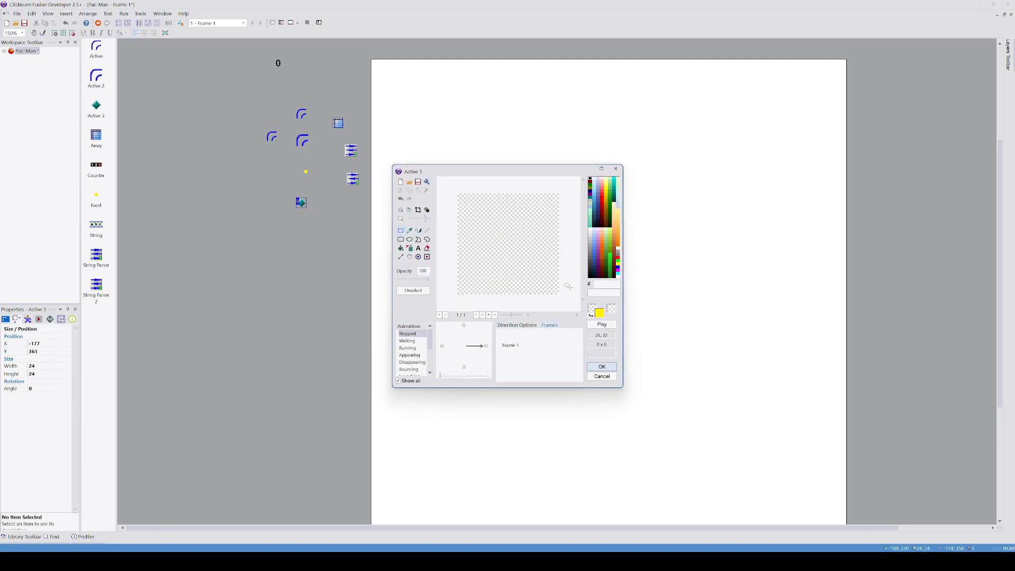
click(410, 240)
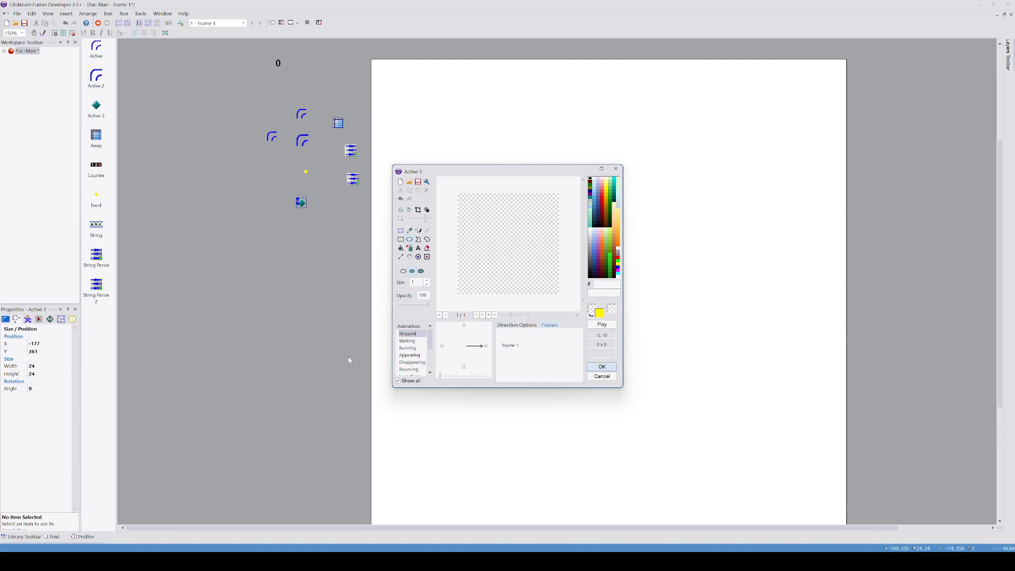
click(616, 169)
click(543, 303)
click(603, 380)
click(511, 302)
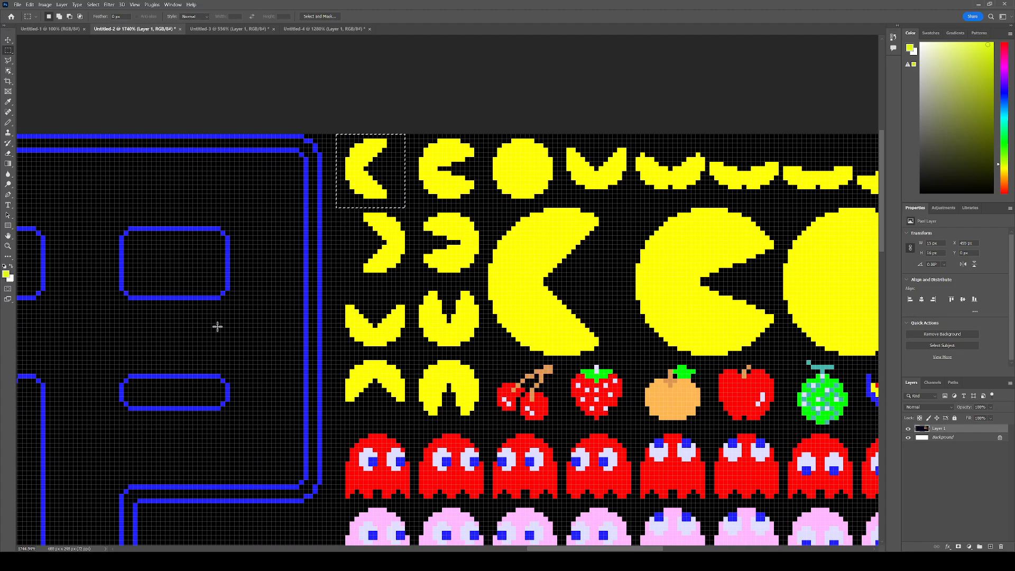
- Check the maze documents in Photoshop, return to Clickteam Fusion and fill the food object's dot with green
click(228, 28)
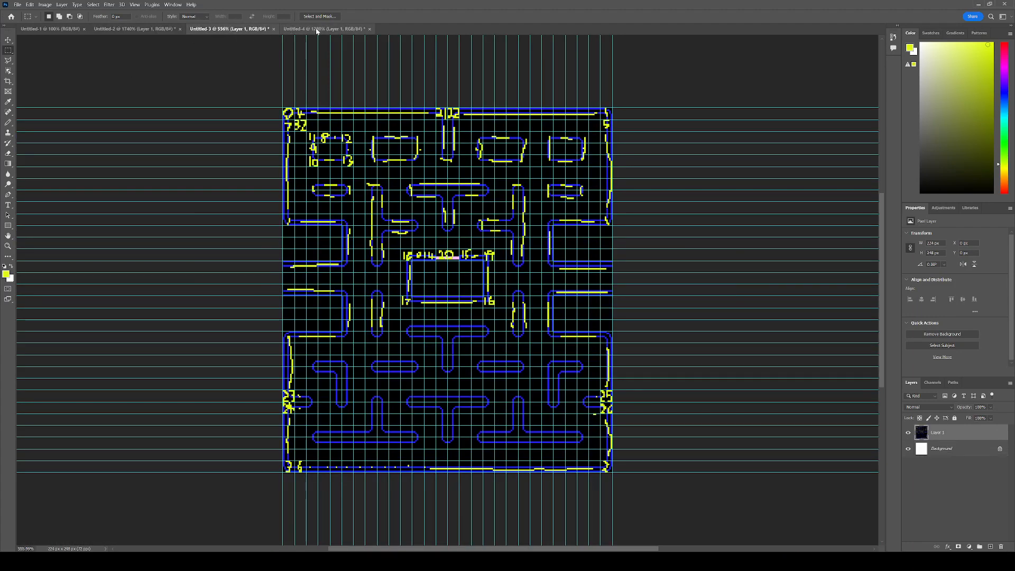
click(316, 30)
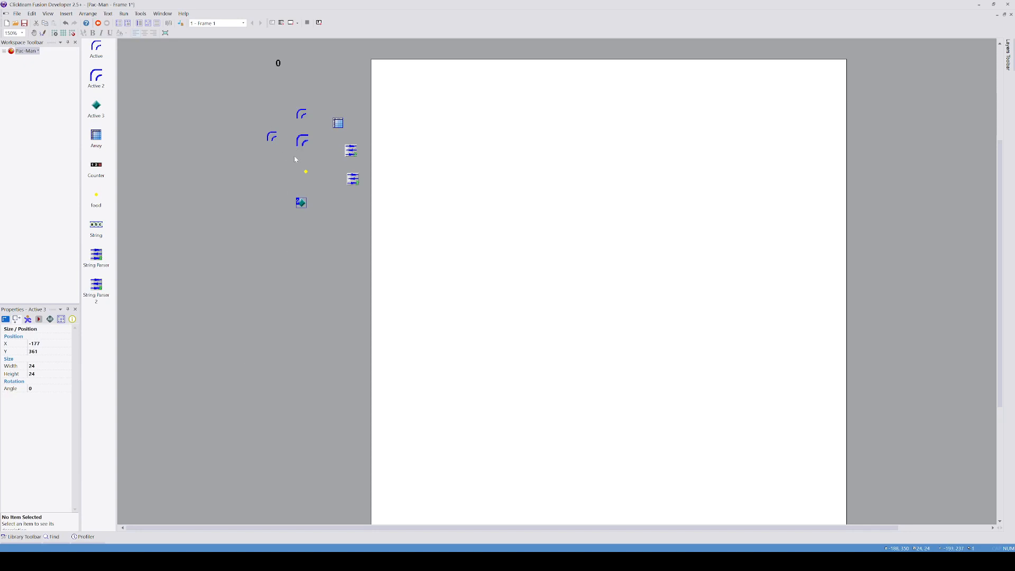
double_click(309, 176)
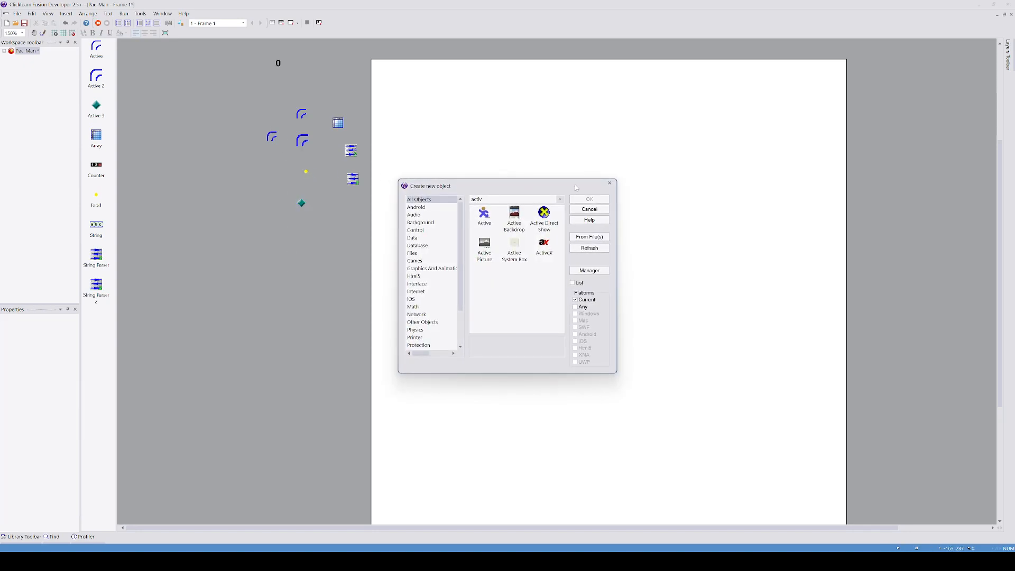
click(609, 183)
double_click(307, 174)
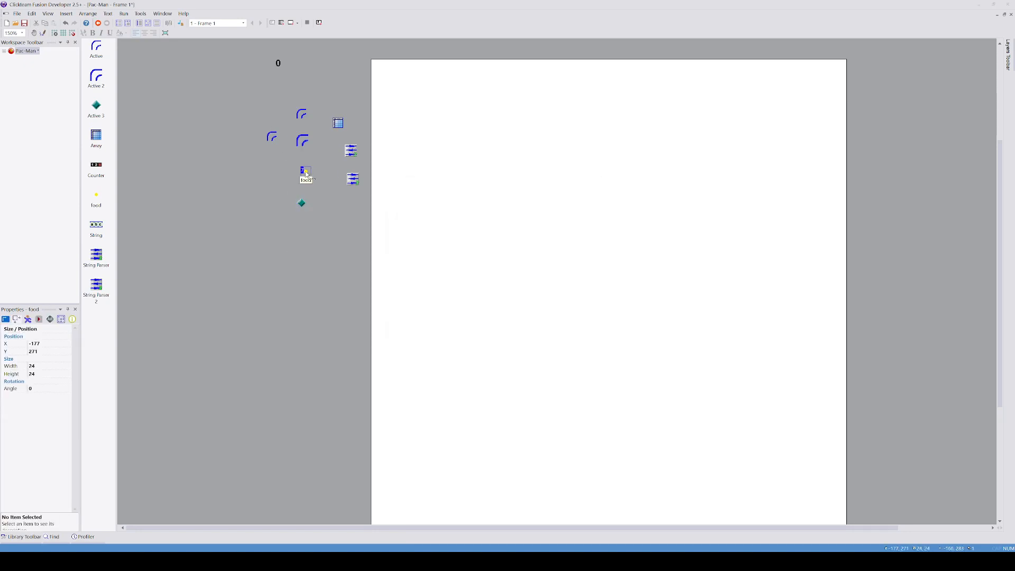
click(611, 262)
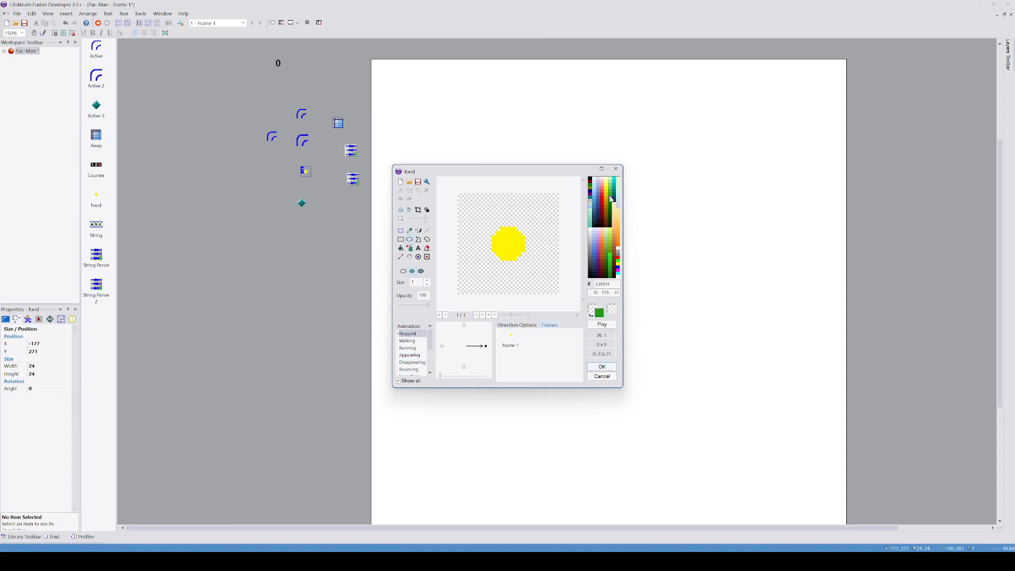
click(401, 248)
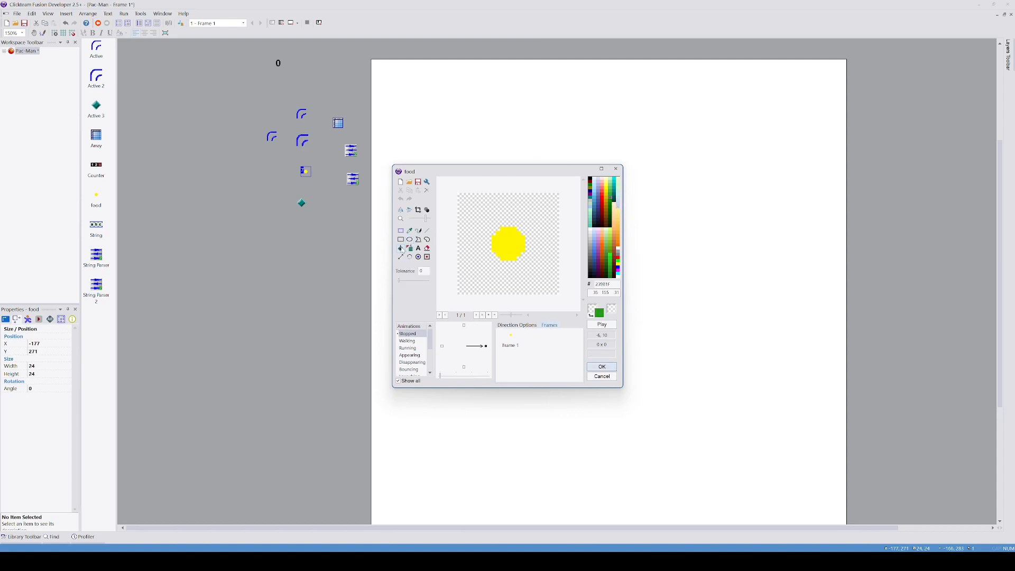
click(510, 239)
click(601, 367)
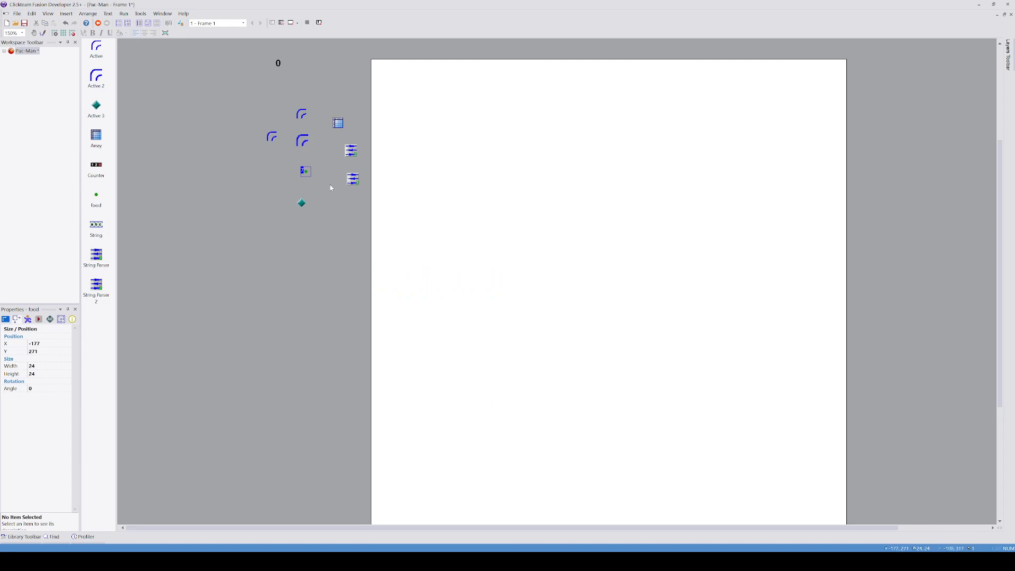
- Fill the food object's dot with orange and save the image edit
double_click(306, 172)
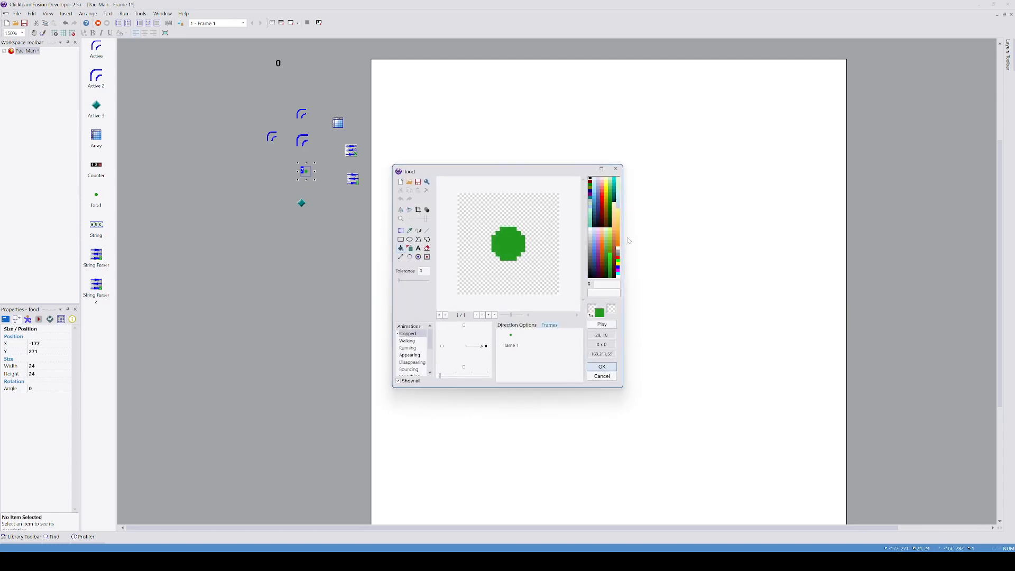
click(604, 243)
click(512, 240)
click(601, 367)
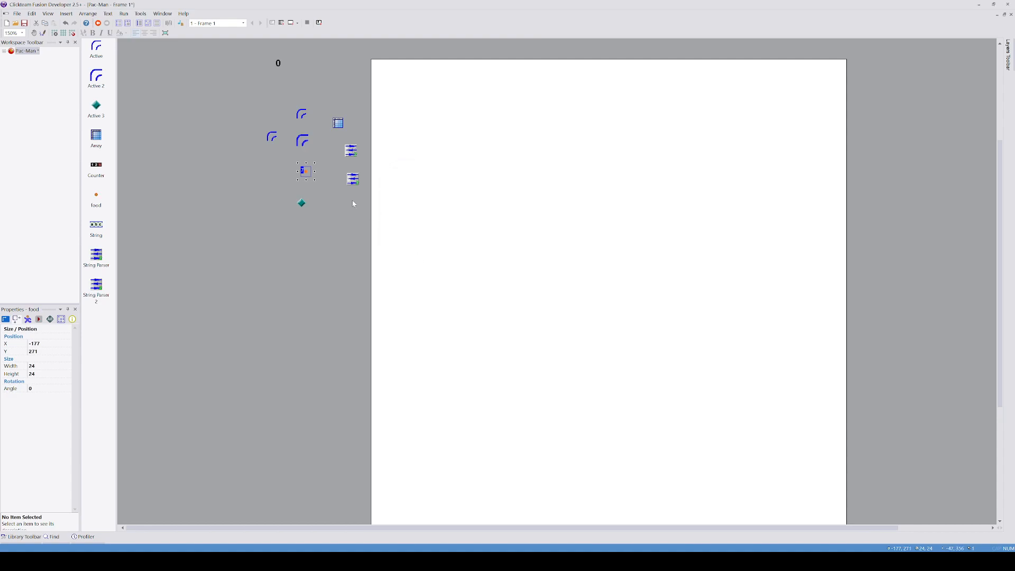
- Edit the Active 3 object's image and erase the entire default diamond
double_click(301, 203)
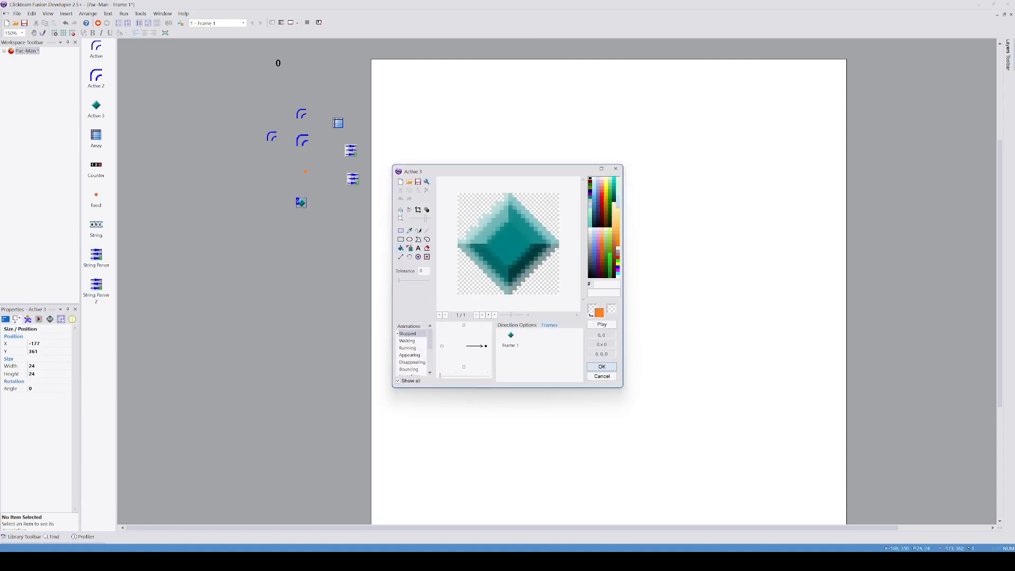
click(401, 231)
drag(452, 186, 573, 310)
key(Delete)
- Draw a filled yellow circle that spans the whole Active 3 canvas
click(606, 188)
click(410, 240)
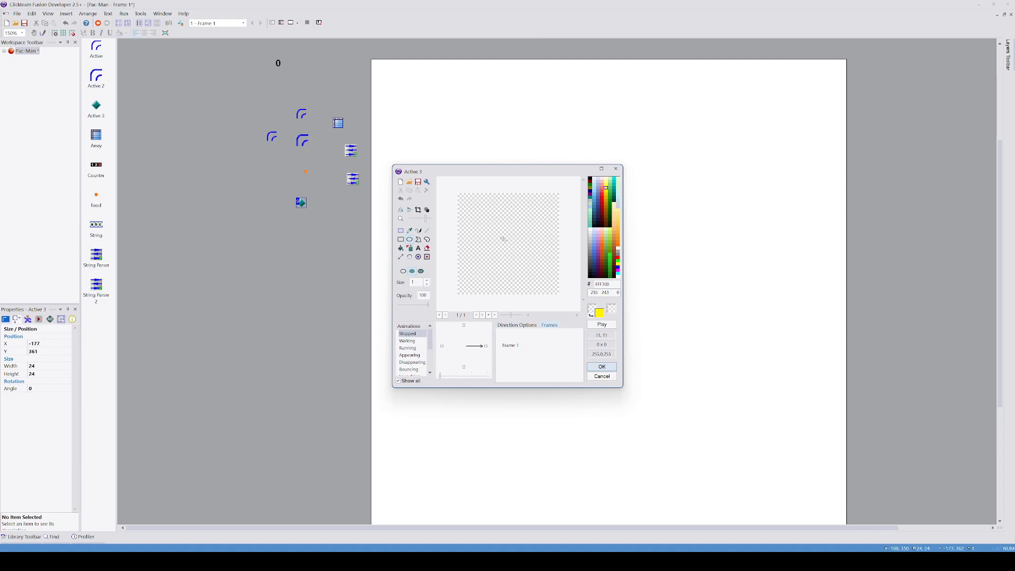
drag(504, 239, 530, 262)
key(ctrl+z)
drag(455, 192, 563, 300)
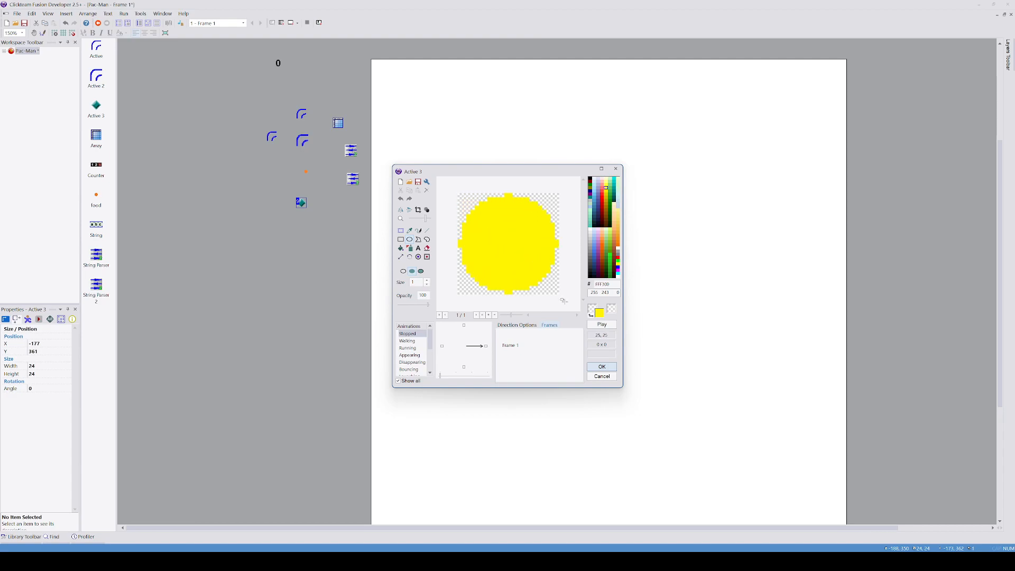
- Duplicate the yellow circle frame twice so the Stopped animation has three frames
click(509, 337)
click(540, 339)
key(ctrl+v)
key(ctrl+v)
click(511, 339)
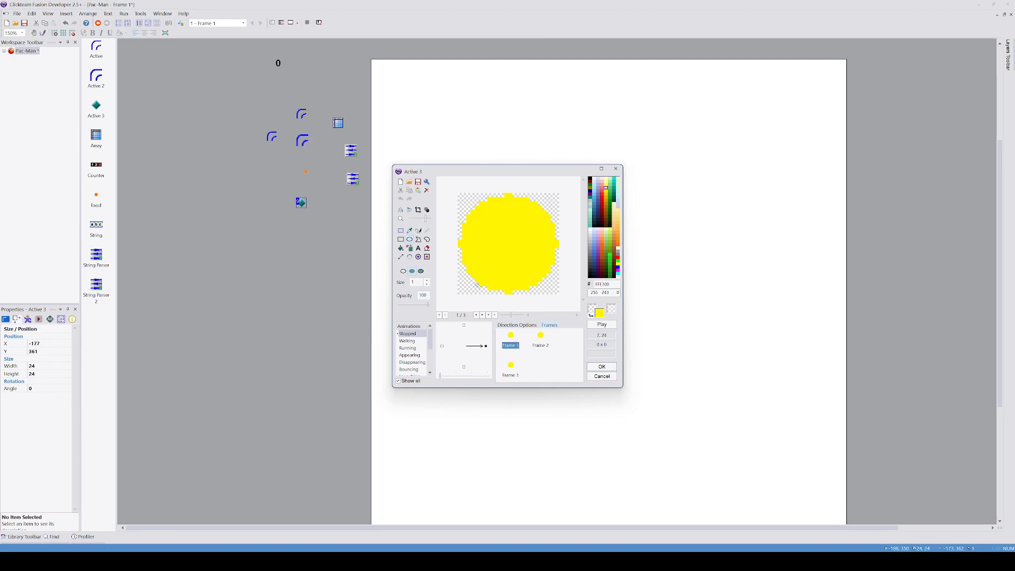
- Cut a wide-open mouth facing right out of the circle in Frame 1 using the transparent colour
click(427, 232)
click(613, 311)
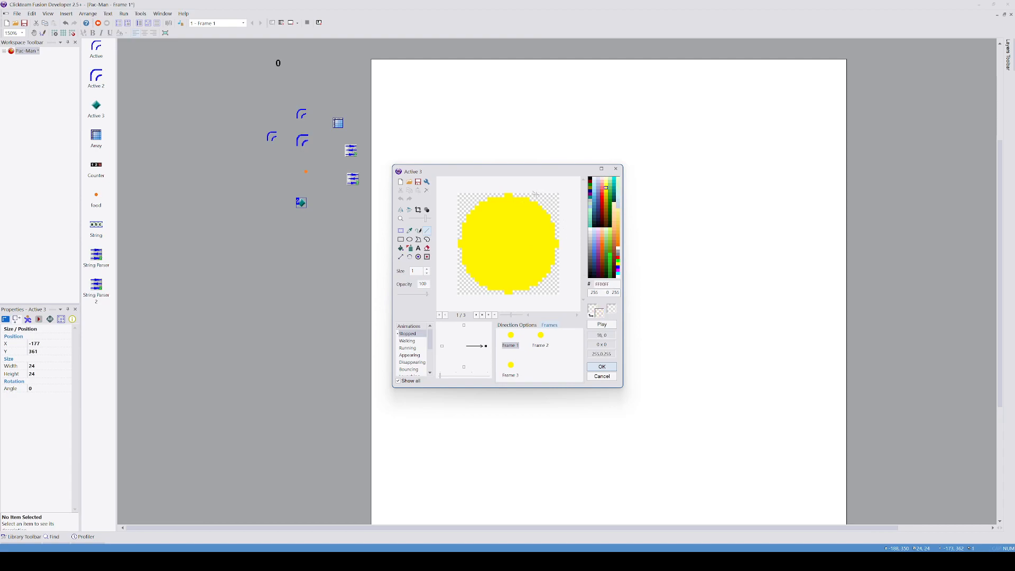
mouse_move(534, 198)
mouse_down()
mouse_move(507, 243)
mouse_move(530, 291)
mouse_up()
click(402, 248)
click(546, 243)
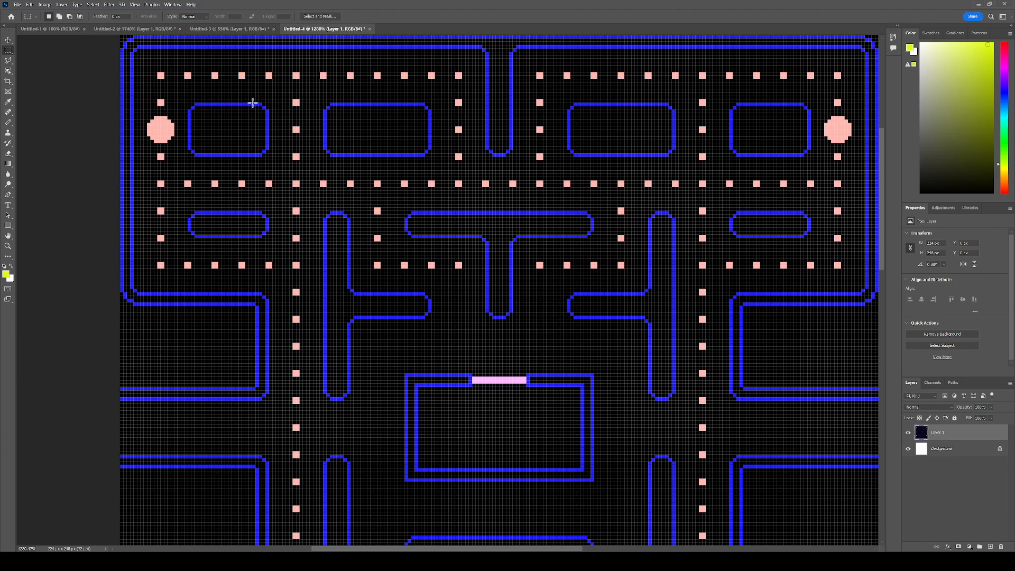
- Switch to the Photoshop sprite sheet and select the wide-open-mouth Pac-Man sprite as a reference
click(242, 29)
click(134, 29)
drag(336, 36, 405, 108)
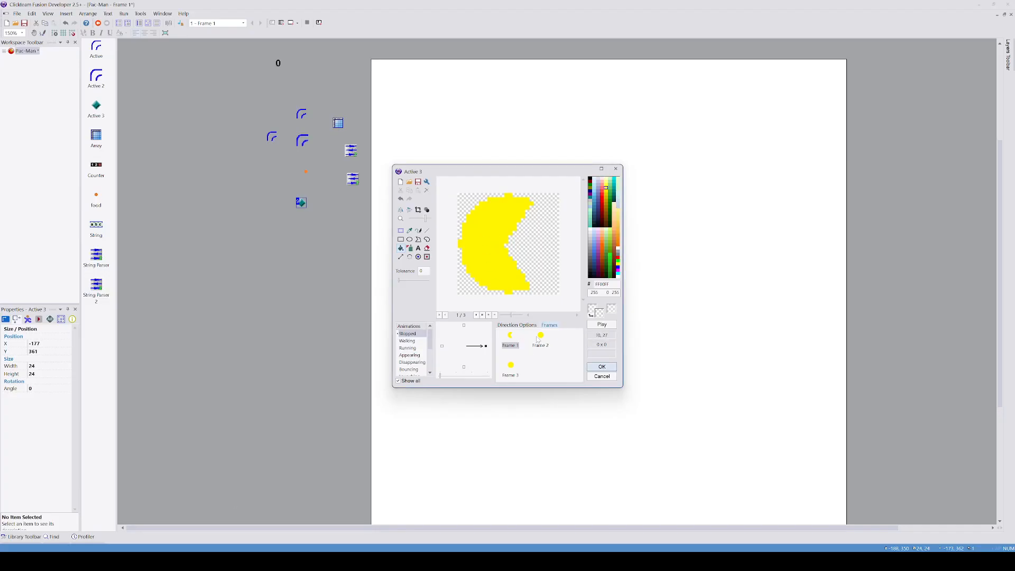
- Back in Clickteam Fusion, cut a narrower transparent mouth facing right out of the circle in Frame 2
click(540, 340)
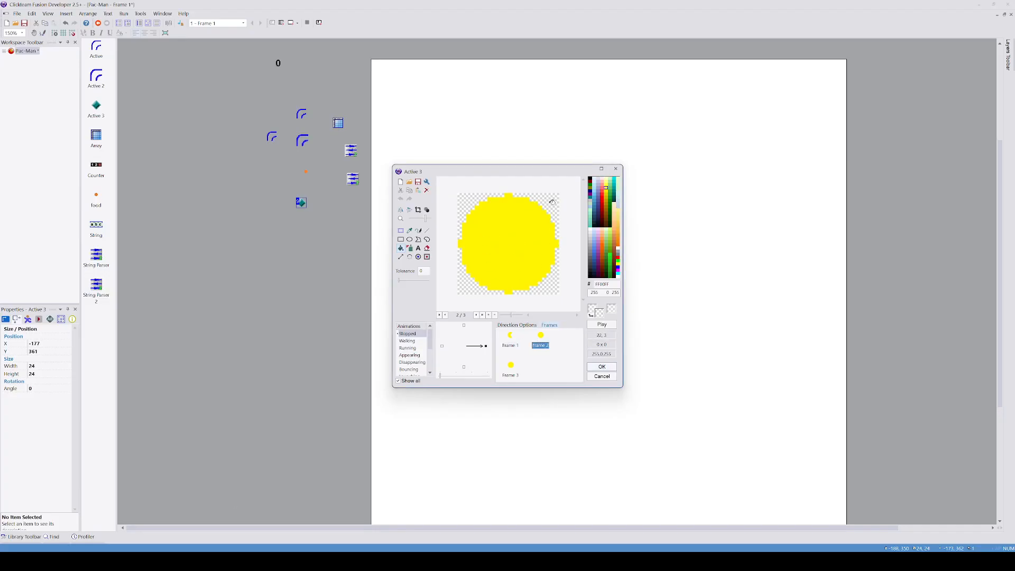
click(428, 232)
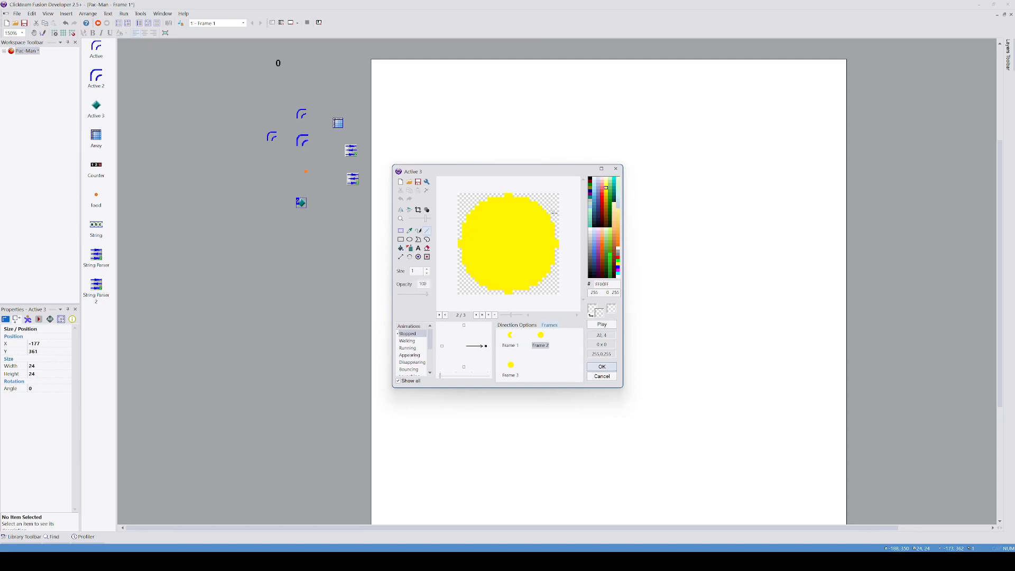
mouse_move(518, 230)
mouse_down()
mouse_move(508, 243)
mouse_move(561, 265)
mouse_up()
click(401, 248)
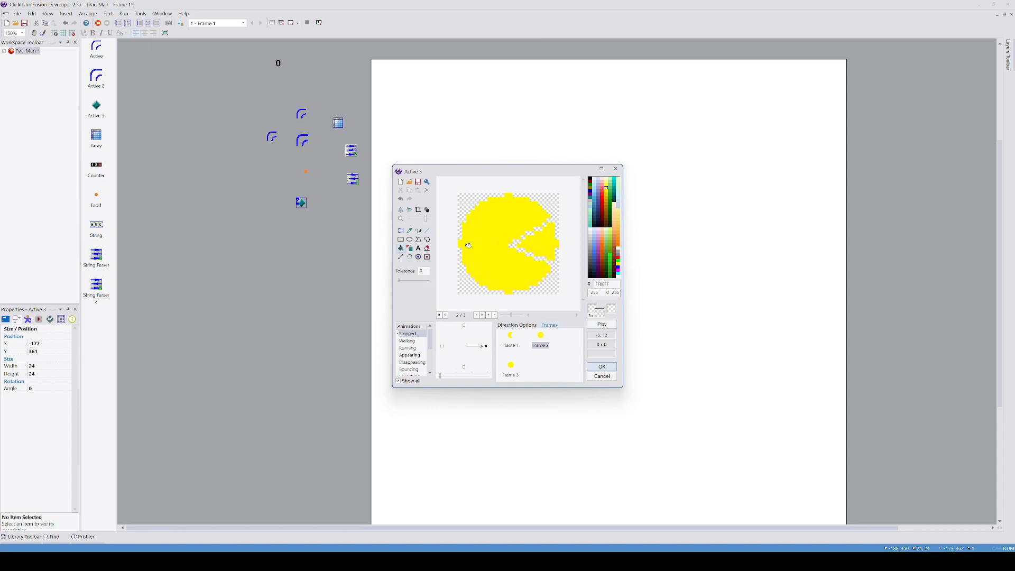
click(539, 235)
- Copy the narrow-mouth Frame 2 and add the copy after the full circle as Frame 4
click(511, 365)
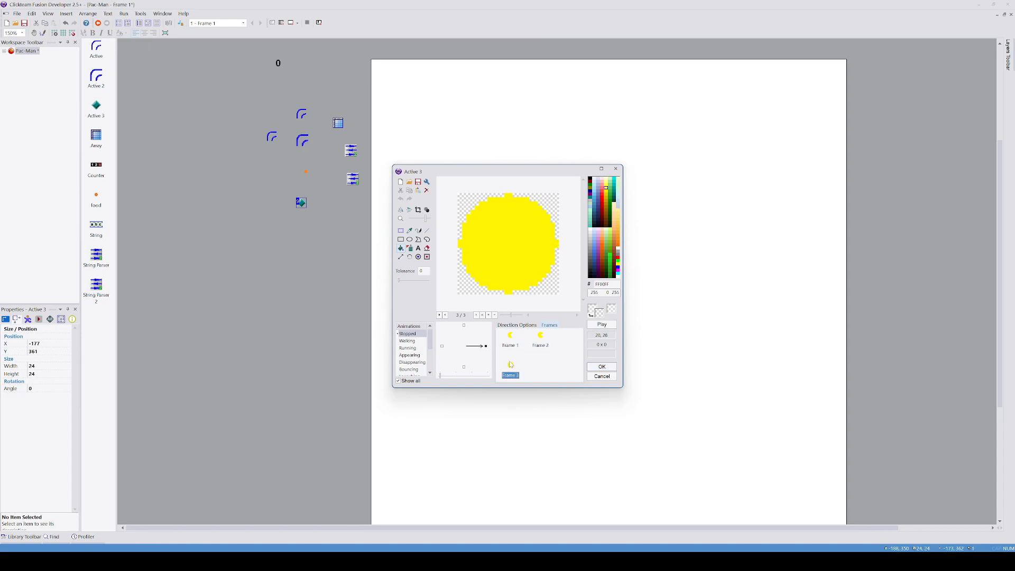
click(542, 342)
click(511, 343)
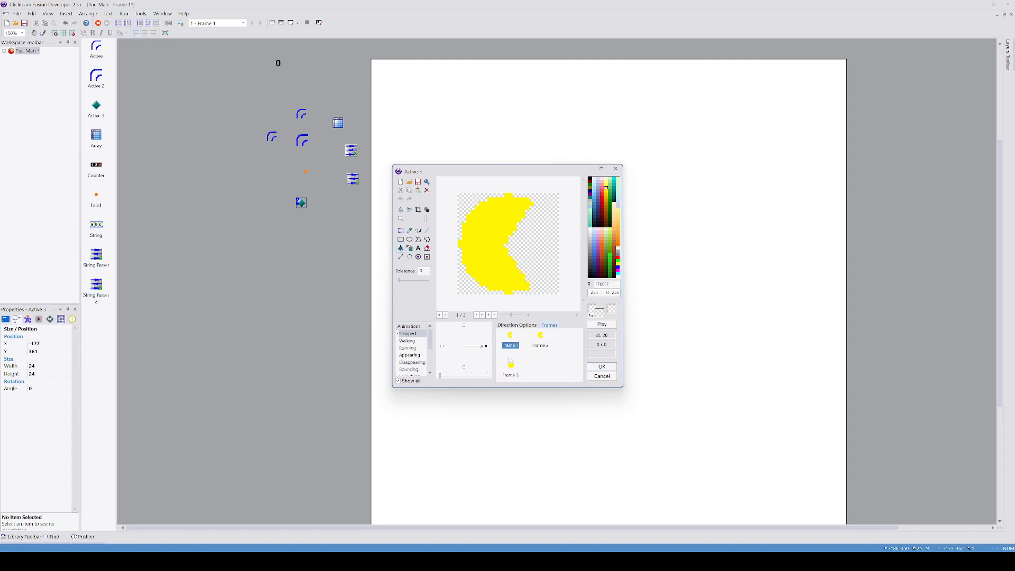
click(544, 343)
click(534, 364)
key(ctrl+v)
click(511, 343)
- Set the Stopped animation to loop back to frame 1 and preview its playback
click(518, 325)
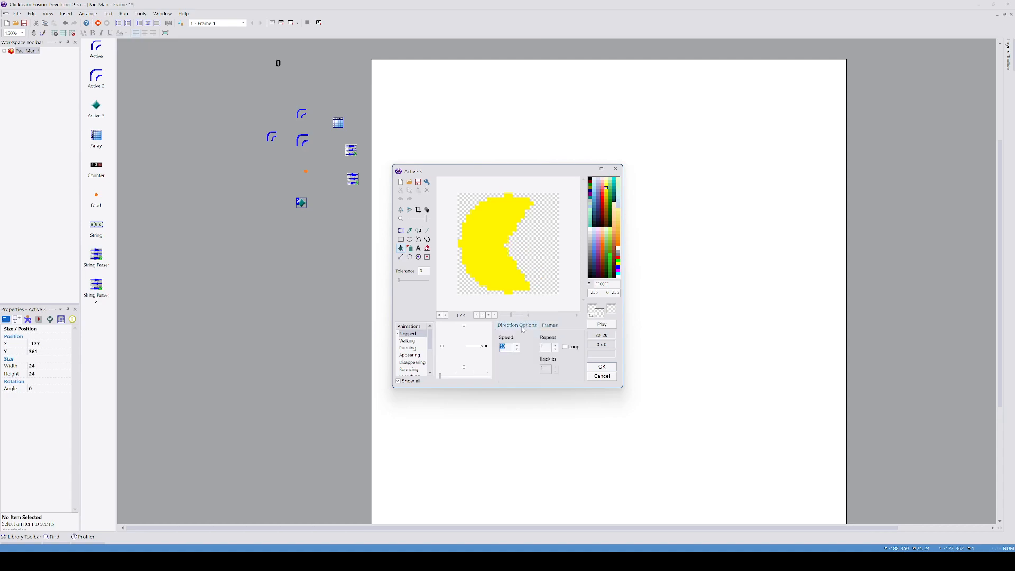
click(566, 347)
click(557, 368)
click(551, 326)
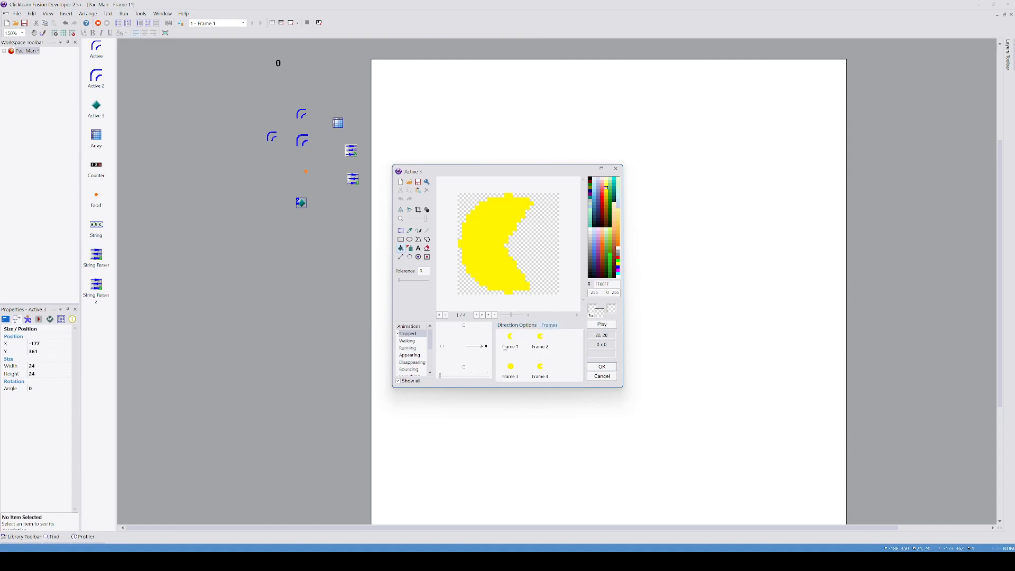
click(510, 344)
click(522, 327)
click(556, 371)
click(602, 325)
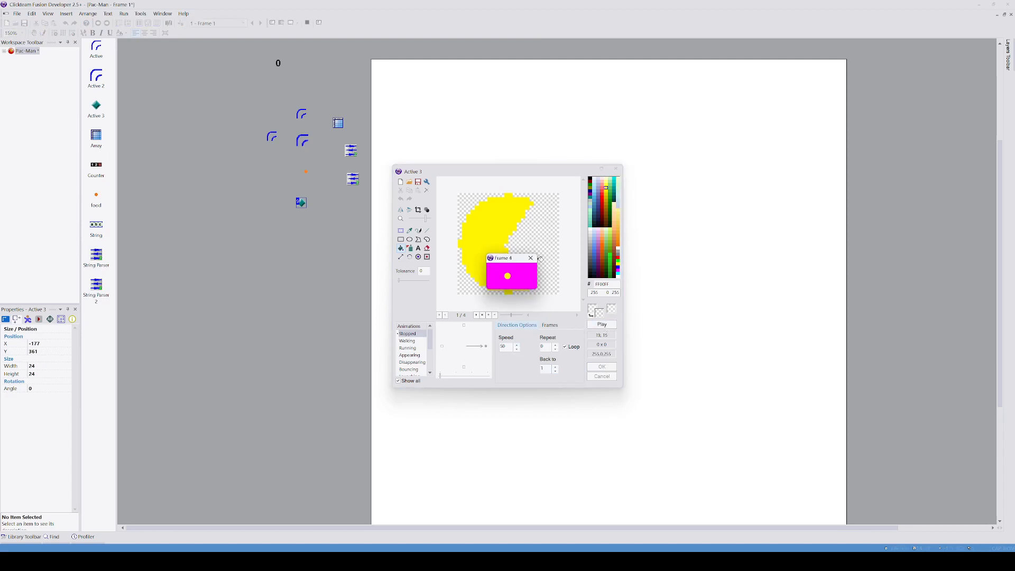
click(531, 258)
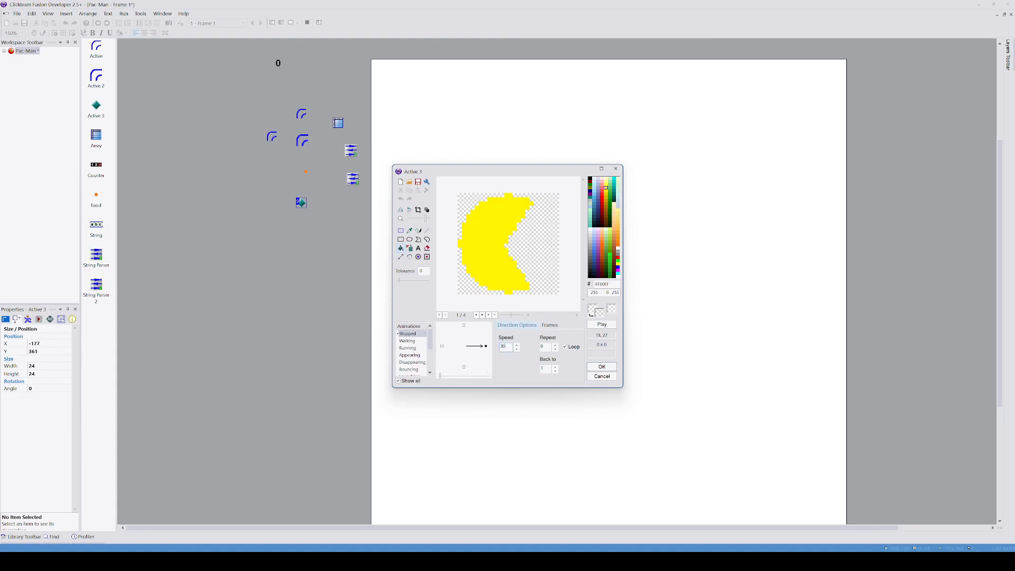
- Preview and accept the Stopped animation, and reopen the Pac-Man object for editing
click(602, 325)
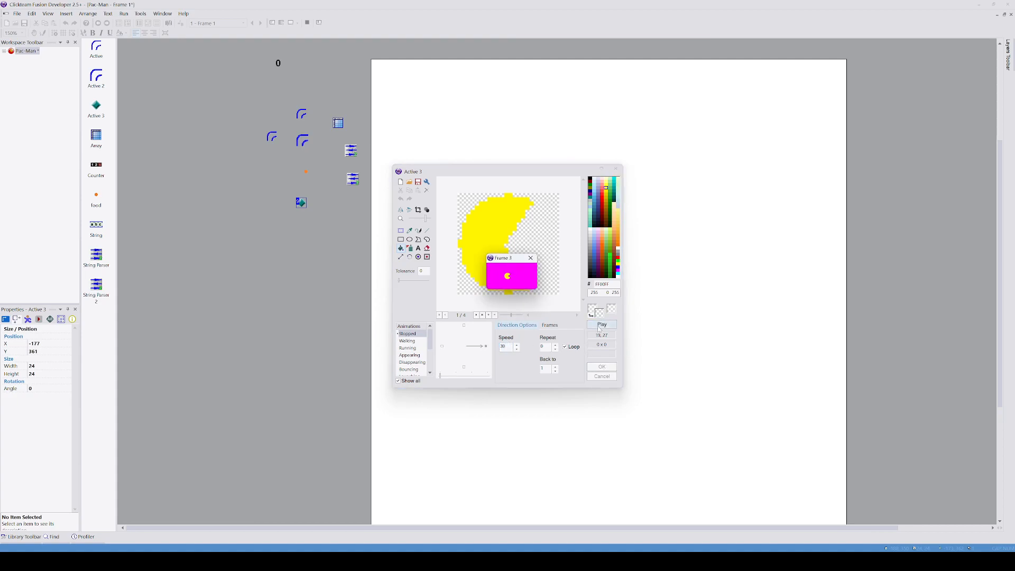
click(530, 258)
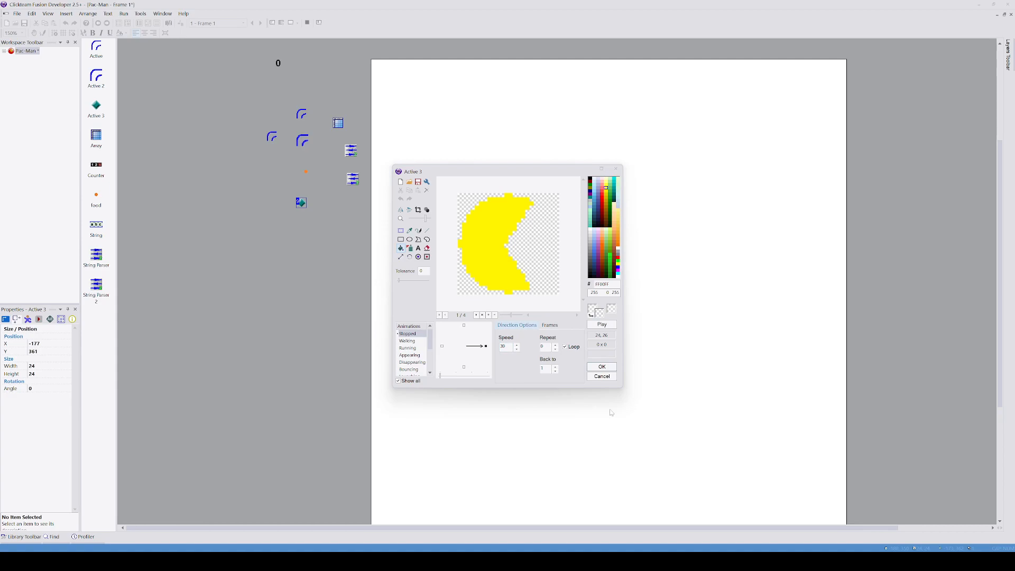
click(603, 370)
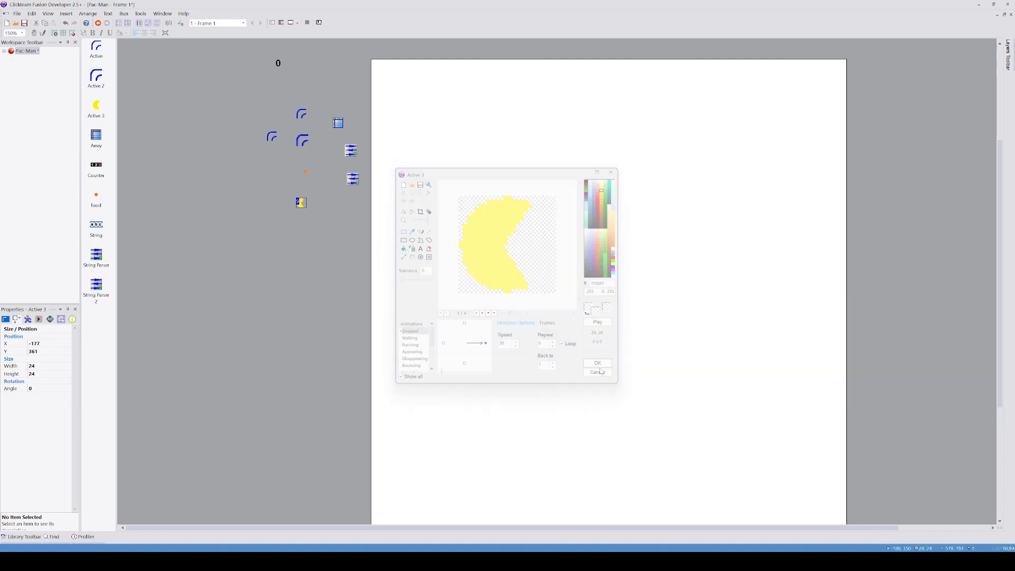
click(302, 205)
double_click(302, 203)
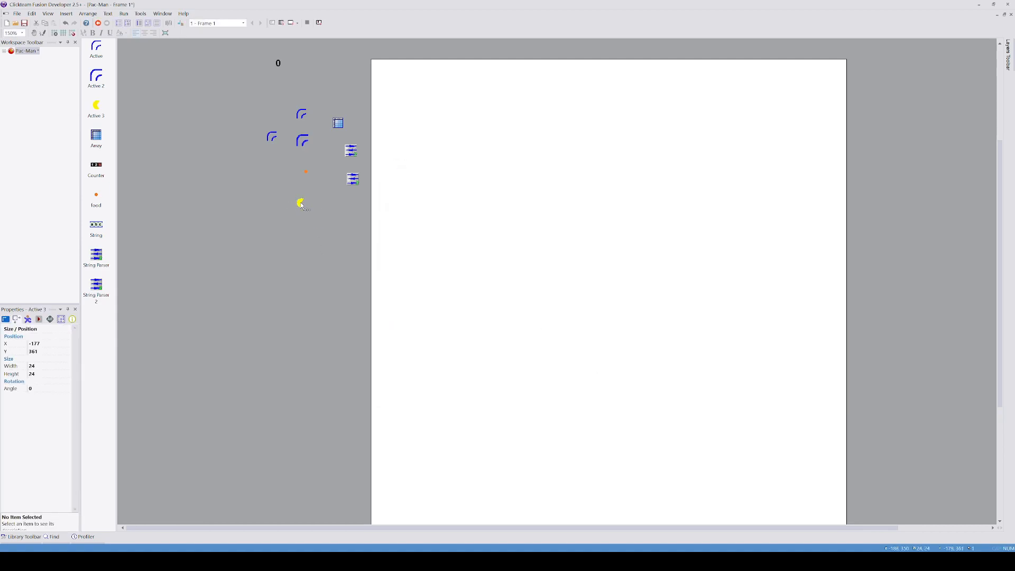
- Copy all four right-facing Pac-Man frames into the left-facing direction of the Stopped animation
click(512, 338)
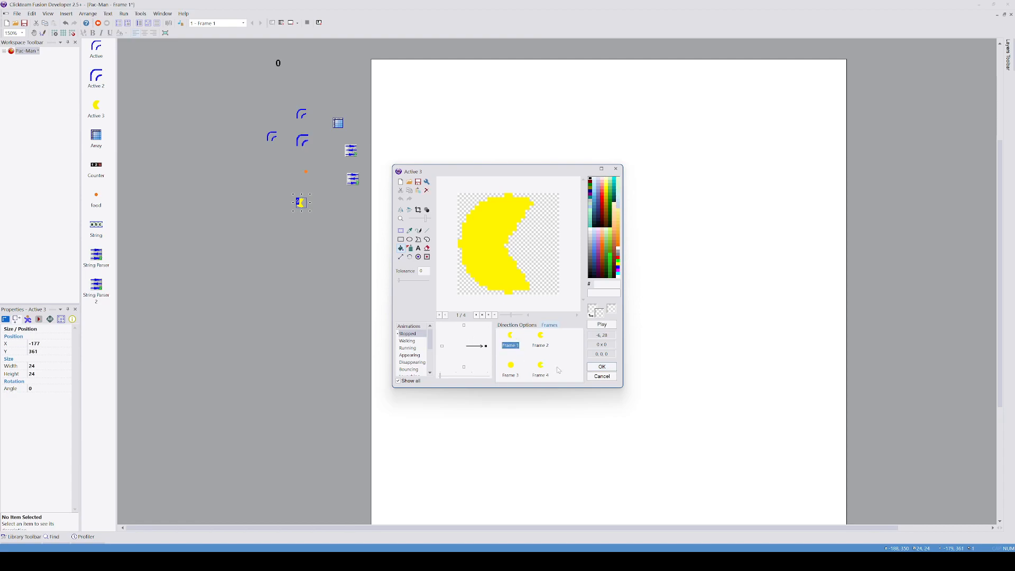
shift+click(542, 374)
click(443, 348)
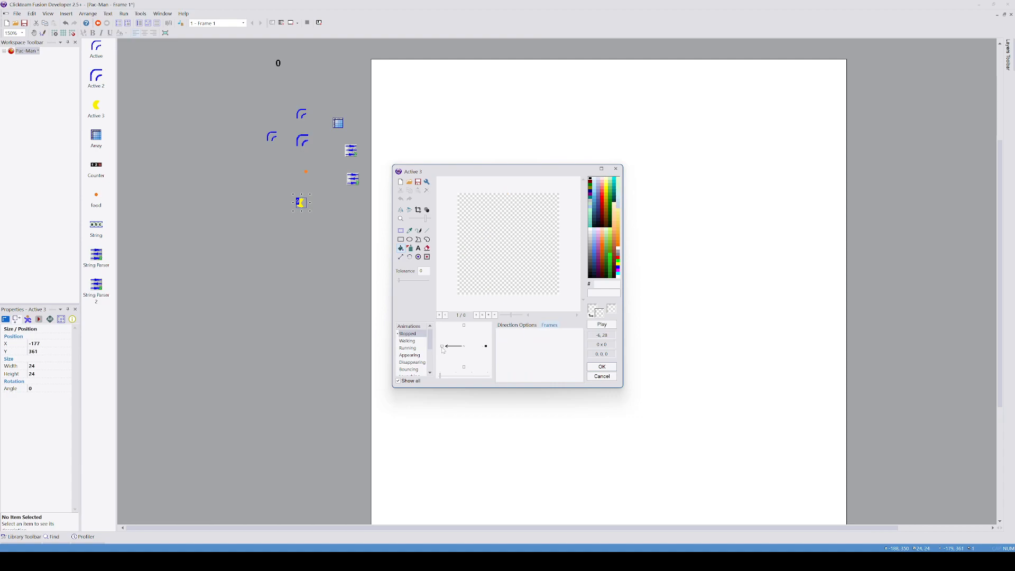
key(ctrl+v)
click(512, 341)
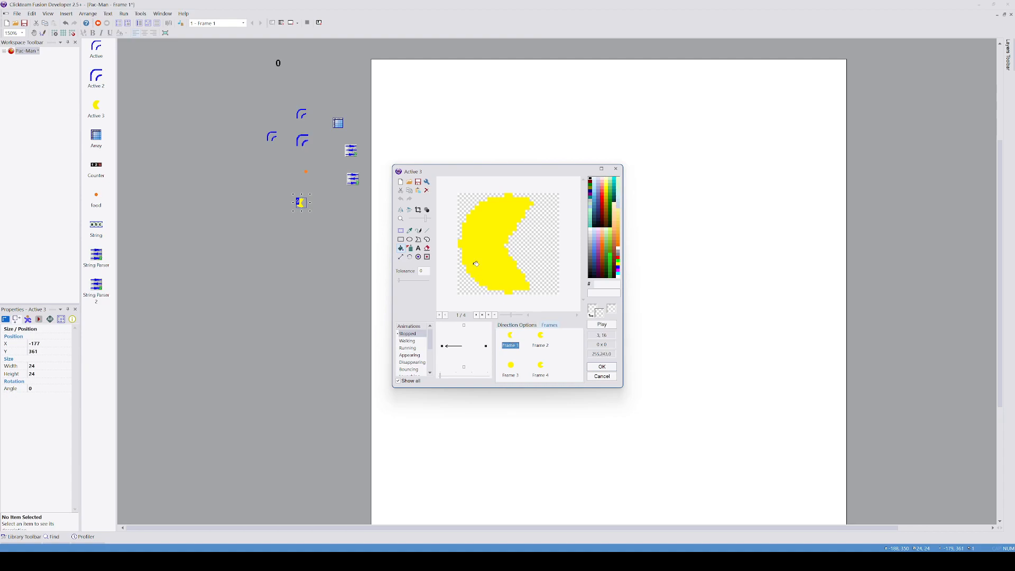
- Create rotated directions from the right-facing animation, overwriting the existing ones, and check the upward and downward directions
click(486, 346)
right_click(488, 348)
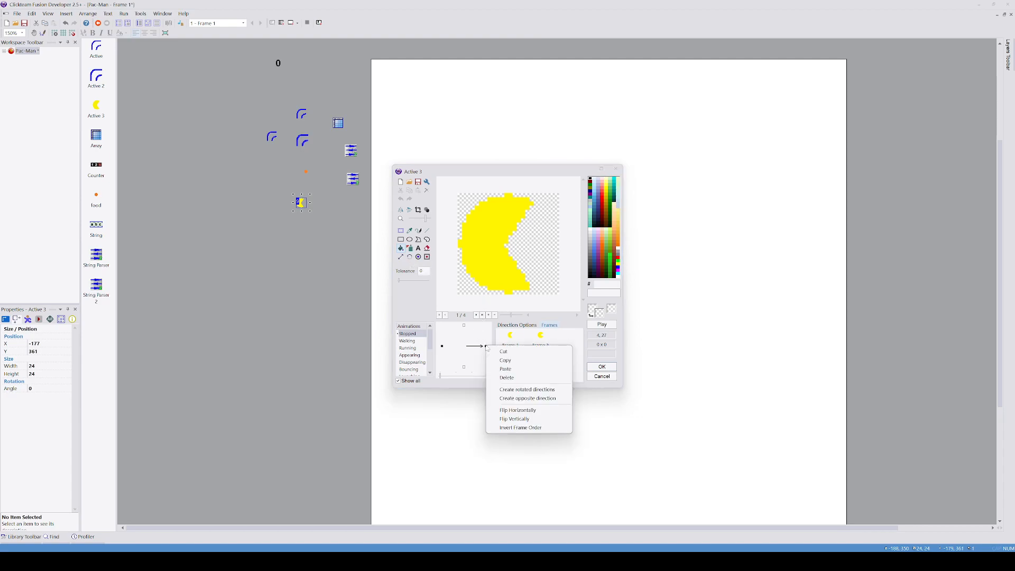
click(518, 391)
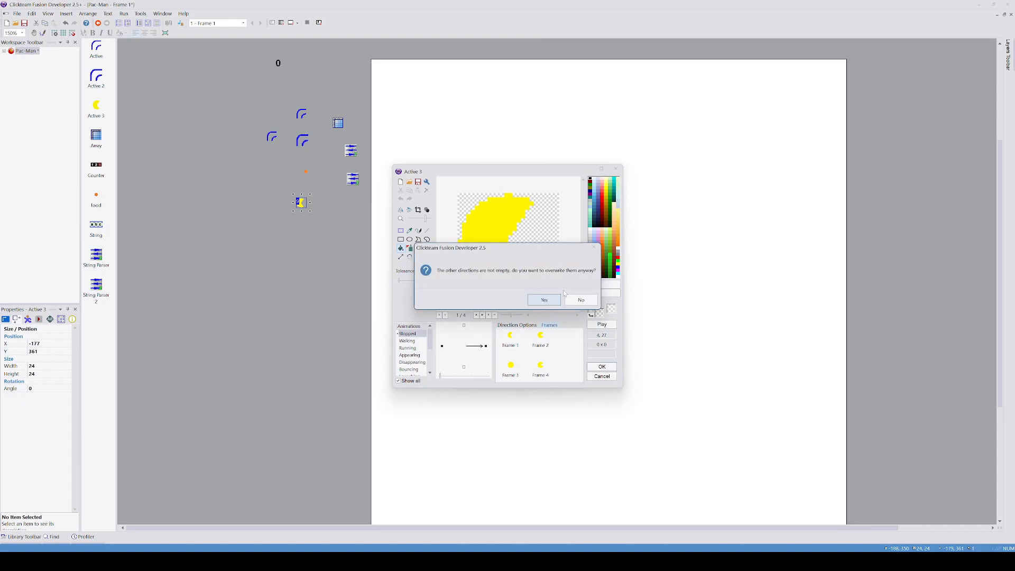
click(545, 300)
click(464, 326)
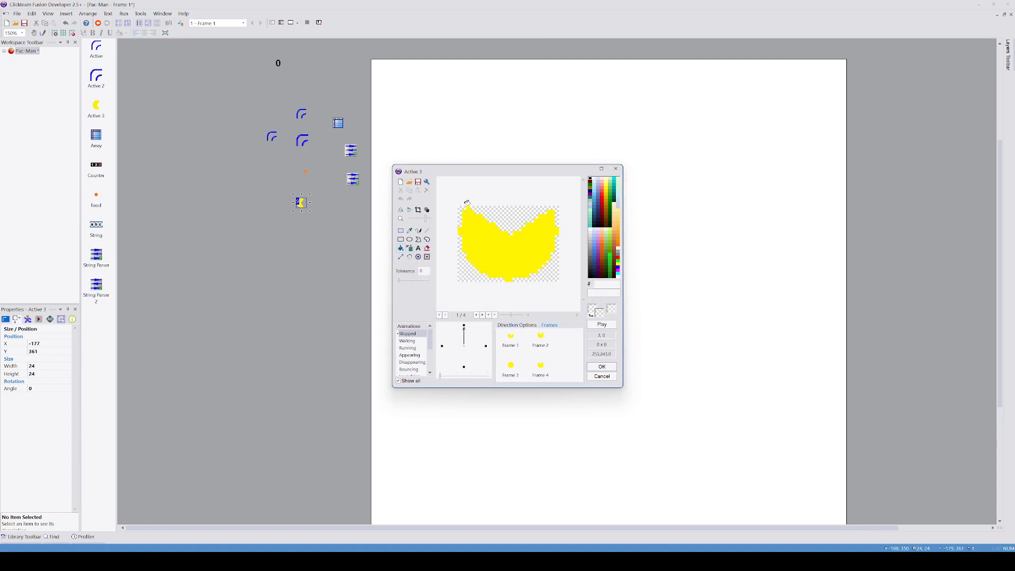
click(487, 346)
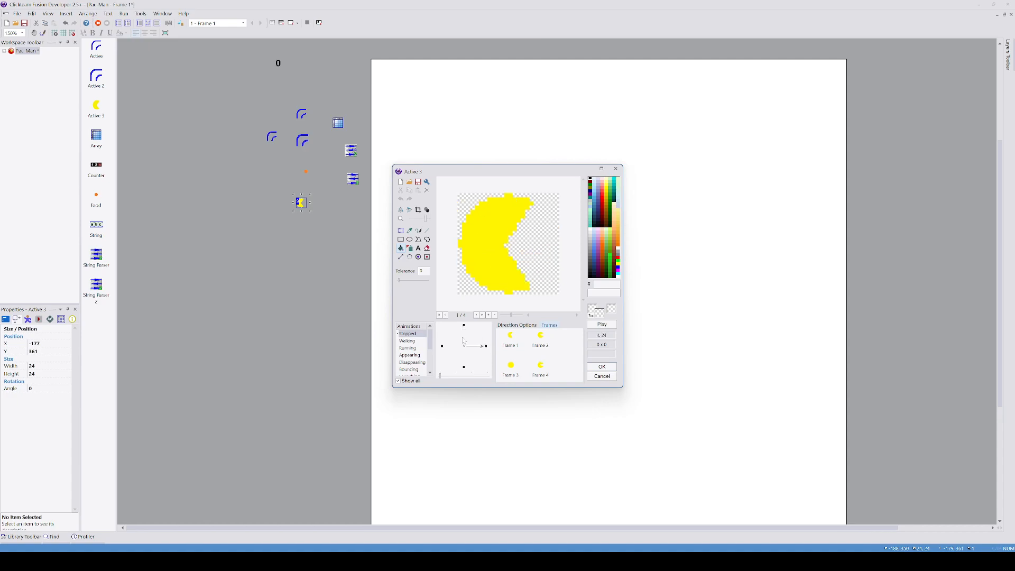
click(464, 368)
click(487, 347)
- Fill the transparent mouth and corner areas around Pac-Man with green in Frame 1 of the right-facing direction
click(512, 340)
click(400, 240)
click(401, 248)
click(612, 260)
click(547, 253)
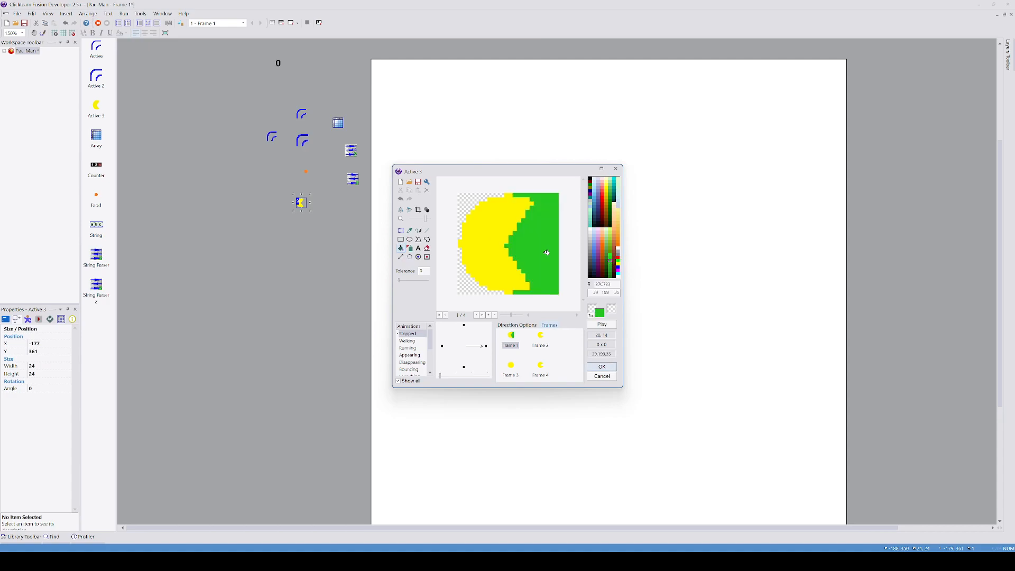
click(468, 287)
click(473, 199)
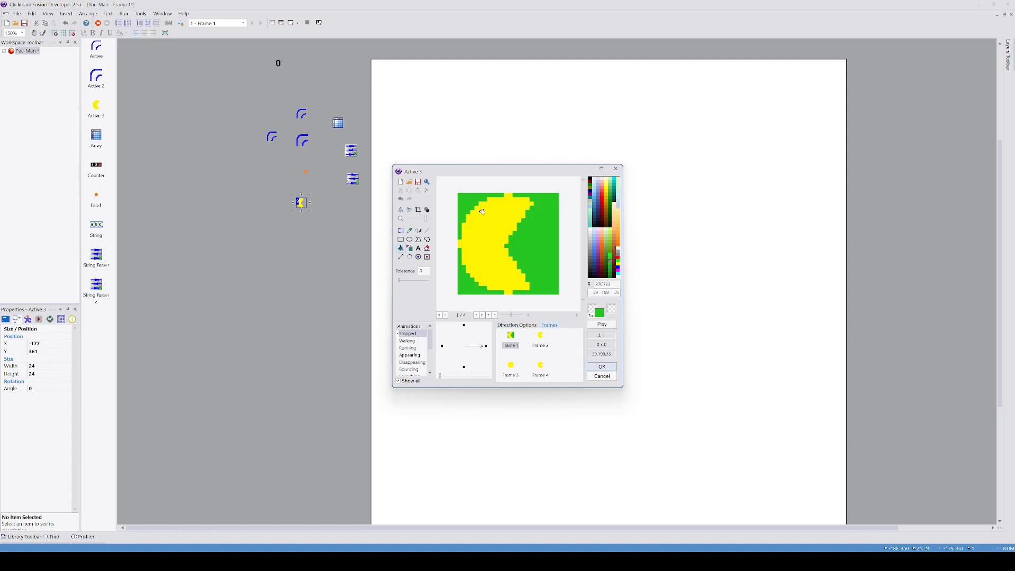
- Fill the transparent mouth and corner areas with the same green in Frames 2 and 4
click(538, 337)
click(536, 263)
click(467, 201)
click(466, 288)
click(541, 365)
click(548, 252)
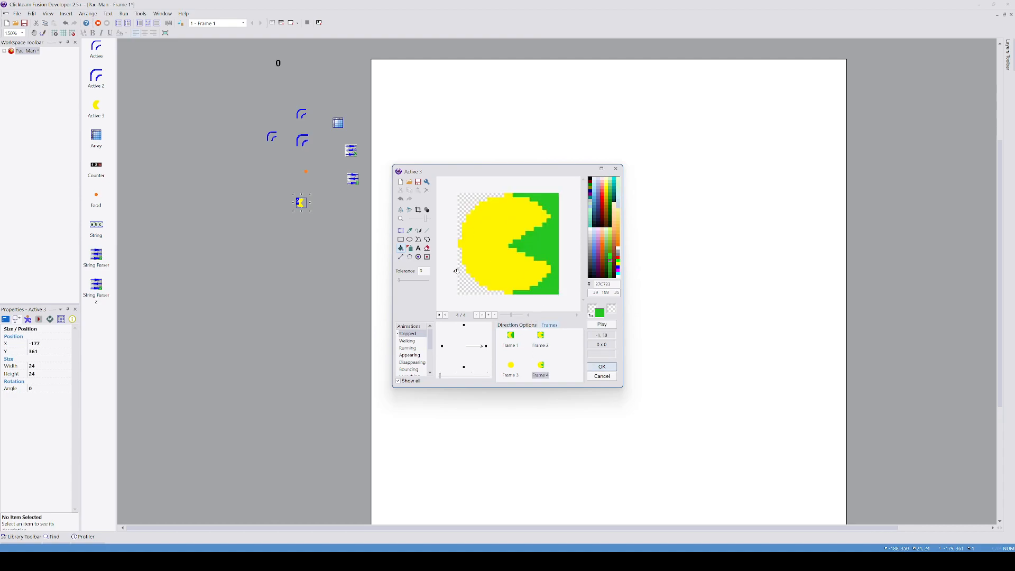
click(465, 280)
click(471, 198)
- Fill the four transparent corners around the full circle in Frame 3 with green
click(511, 366)
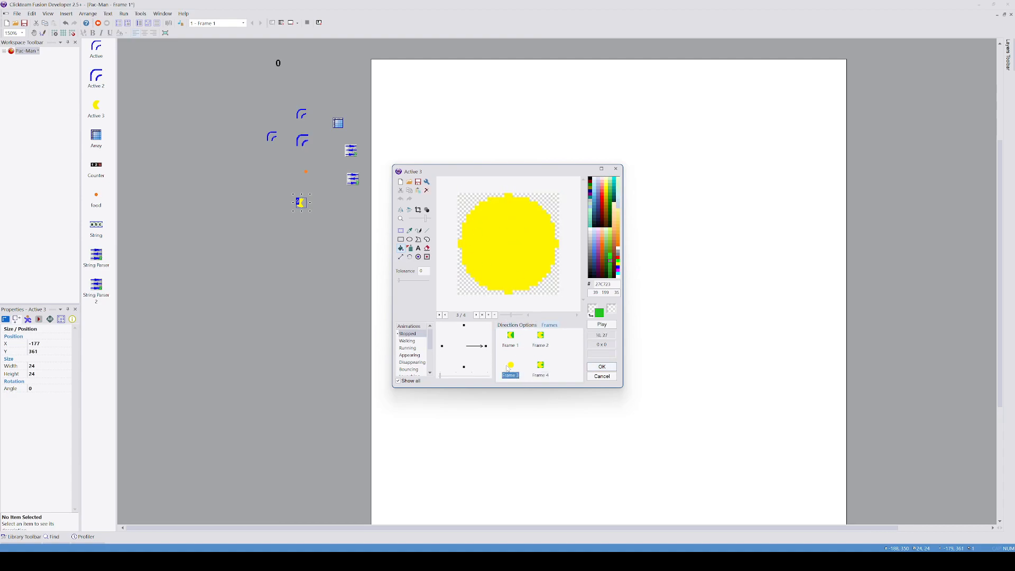
click(551, 286)
click(475, 289)
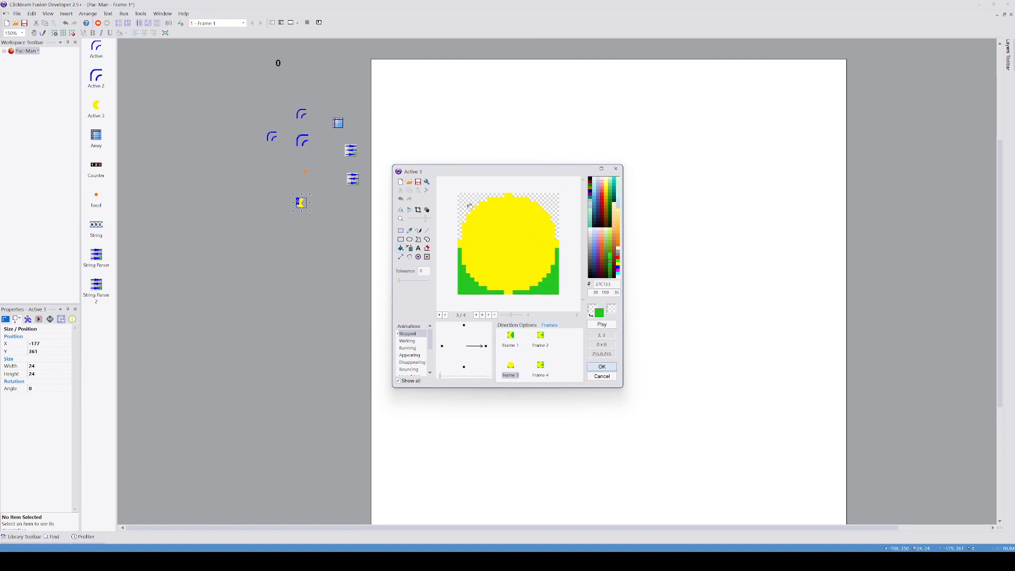
click(468, 207)
click(544, 202)
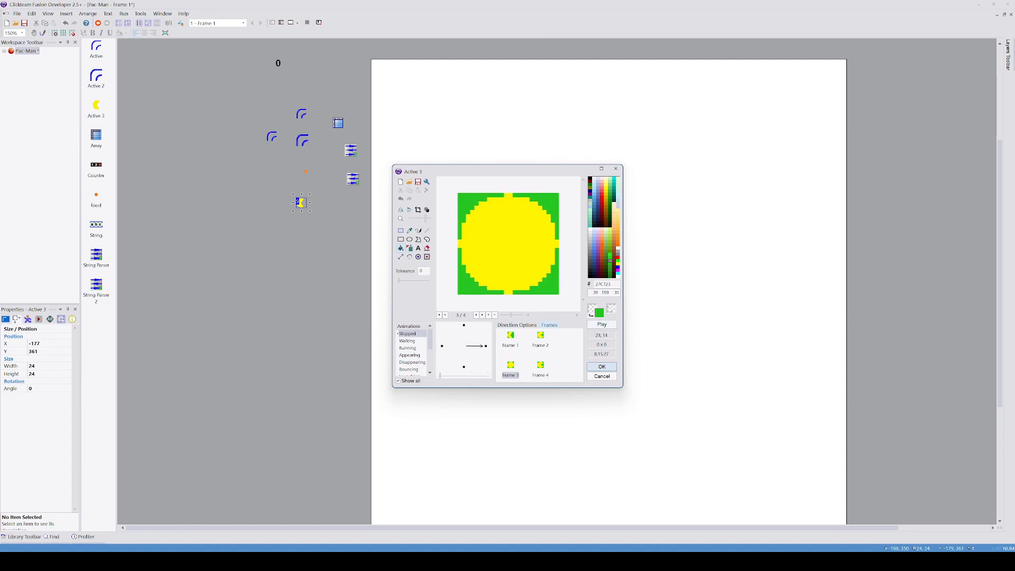
- Show Frame 1's hot spot, recreate the rotated directions from the green-backed frames with overwriting, and check the upward direction
click(510, 341)
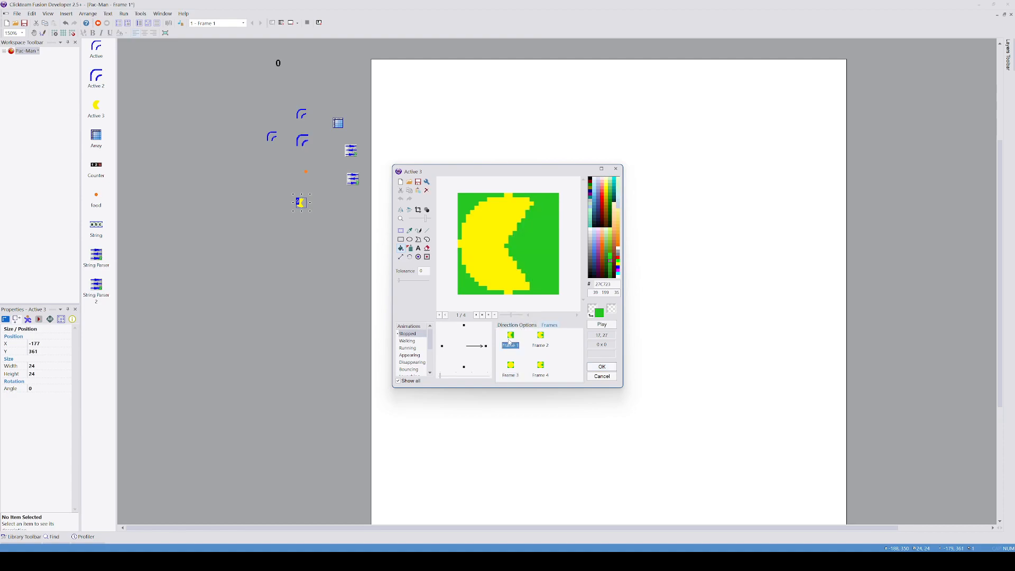
click(419, 257)
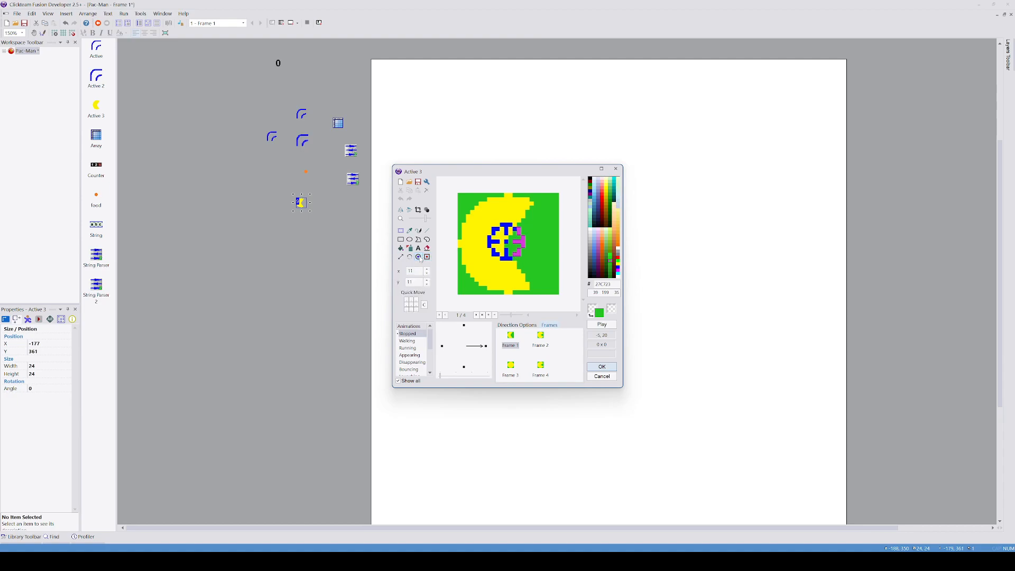
right_click(487, 347)
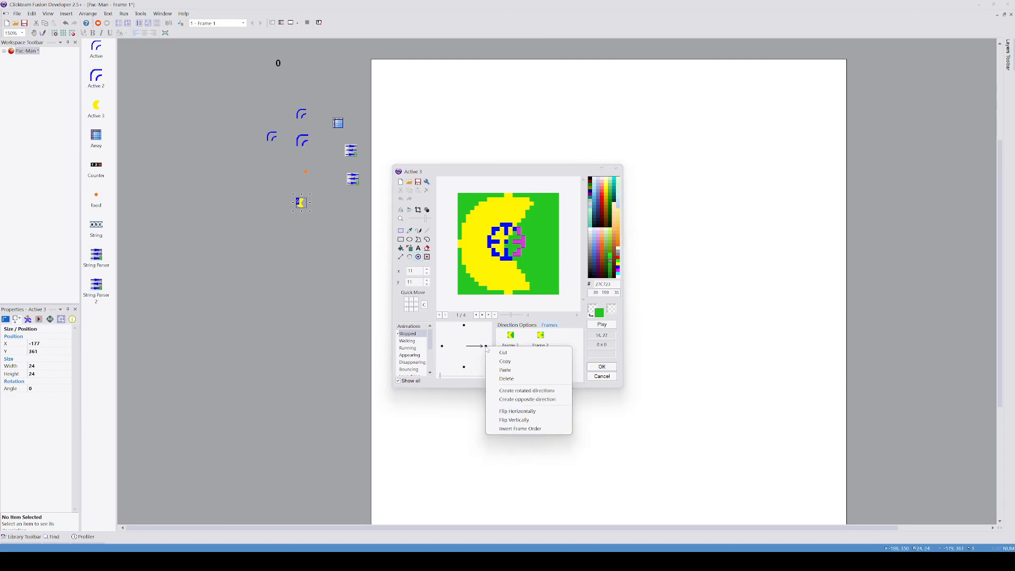
click(524, 391)
click(544, 299)
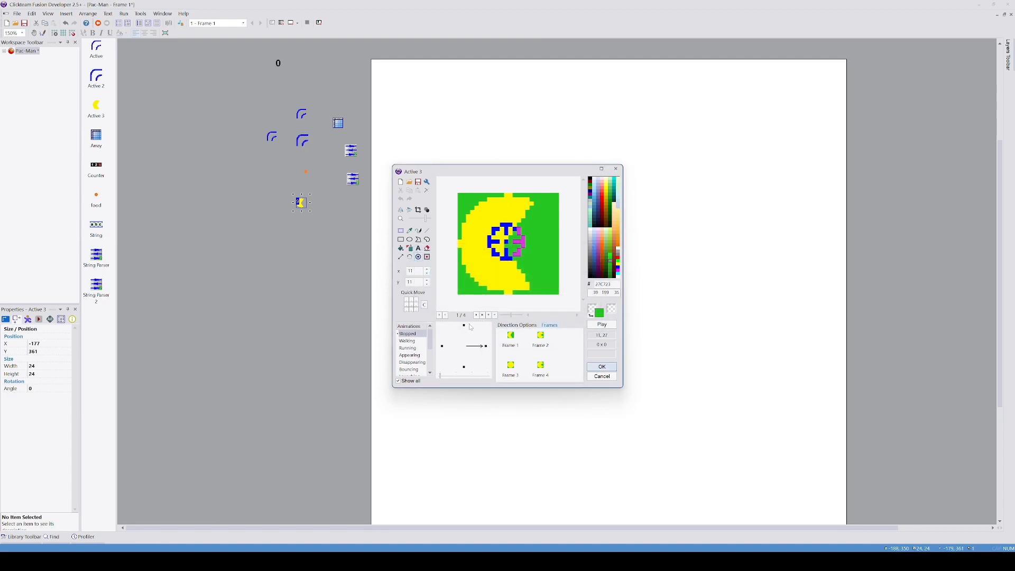
click(465, 326)
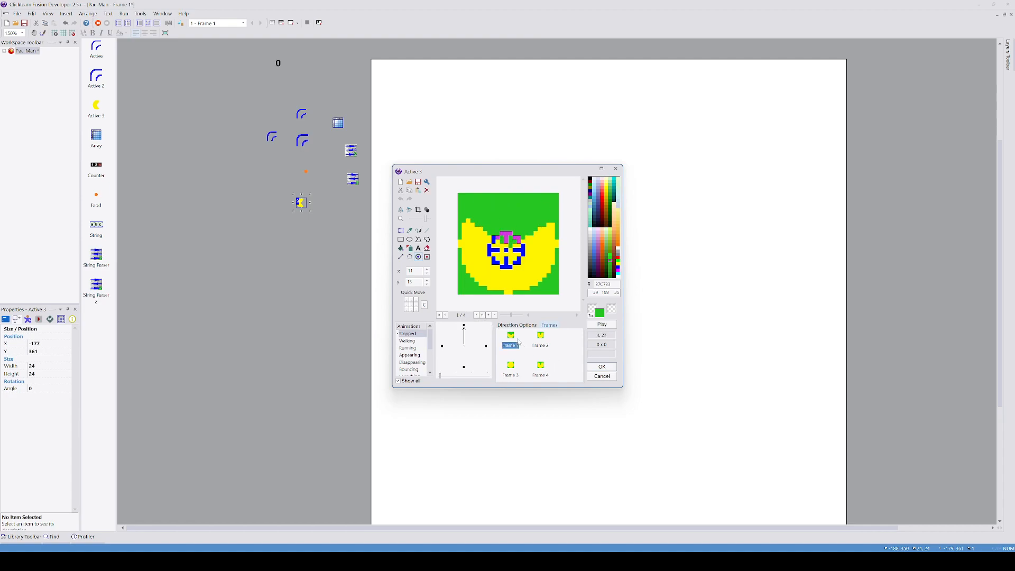
- Replace the green backgrounds with transparency in every frame of all four directions, and accept the animation edits
click(487, 347)
click(513, 338)
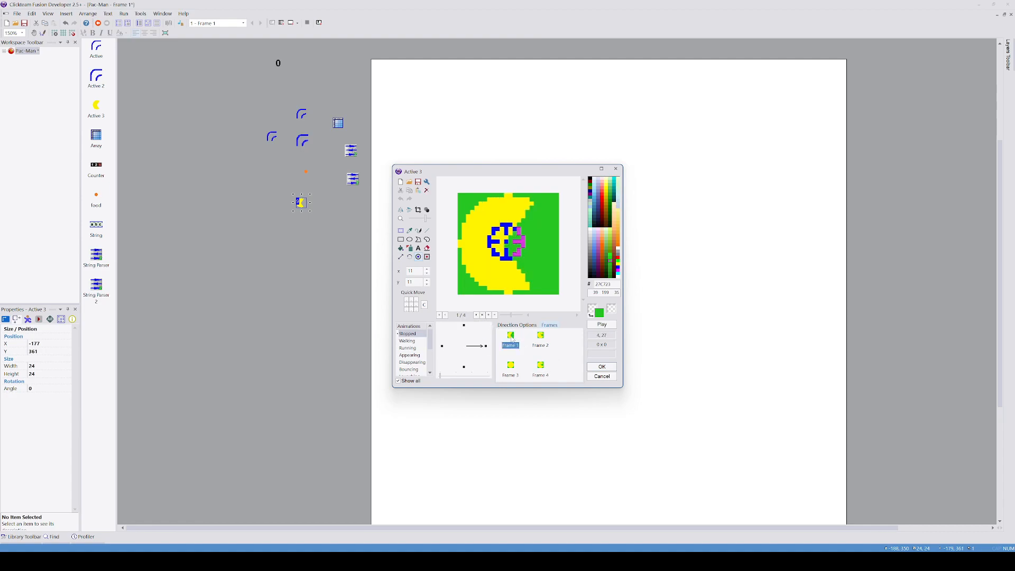
click(410, 248)
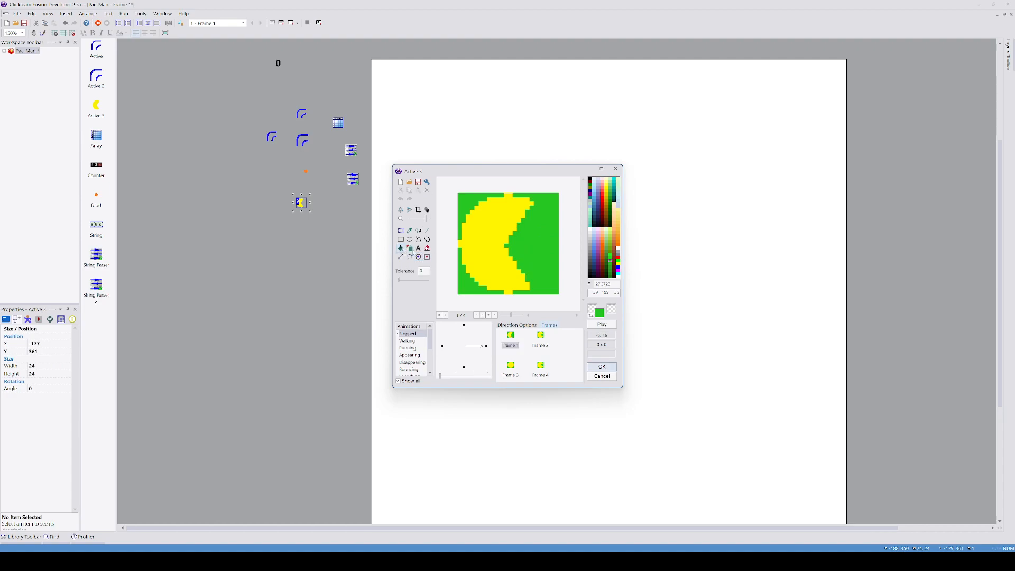
click(614, 311)
click(551, 236)
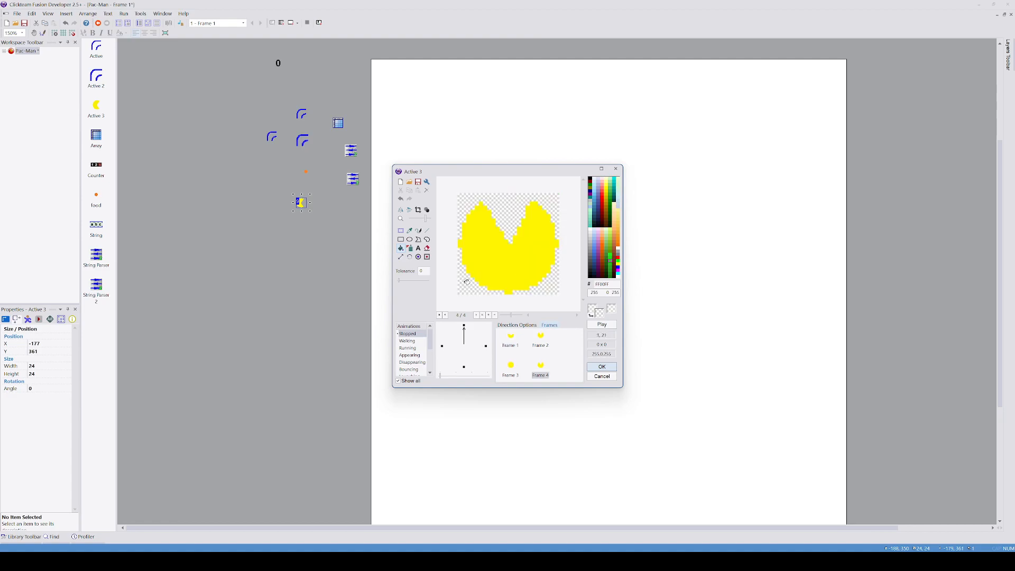
click(487, 347)
click(606, 367)
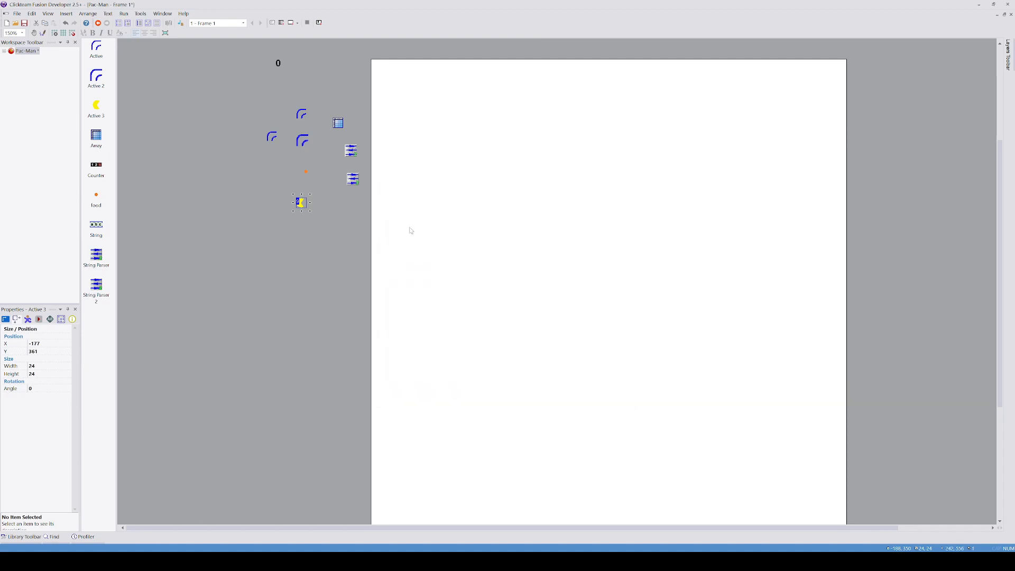
- Move the Pac-Man object into the playfield and set its movement type to Eight Directions
click(302, 204)
drag(302, 205, 439, 276)
click(28, 320)
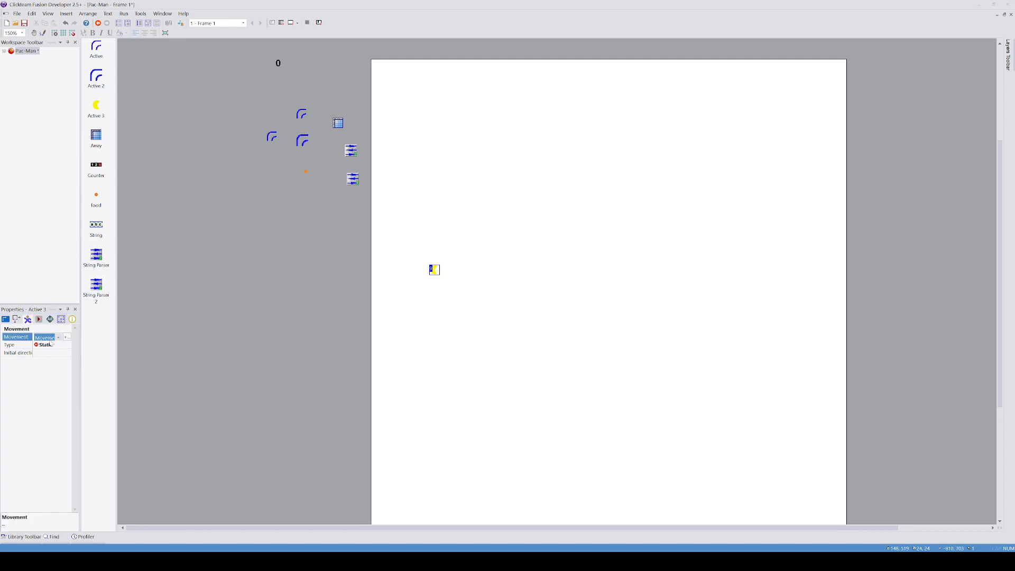
click(47, 346)
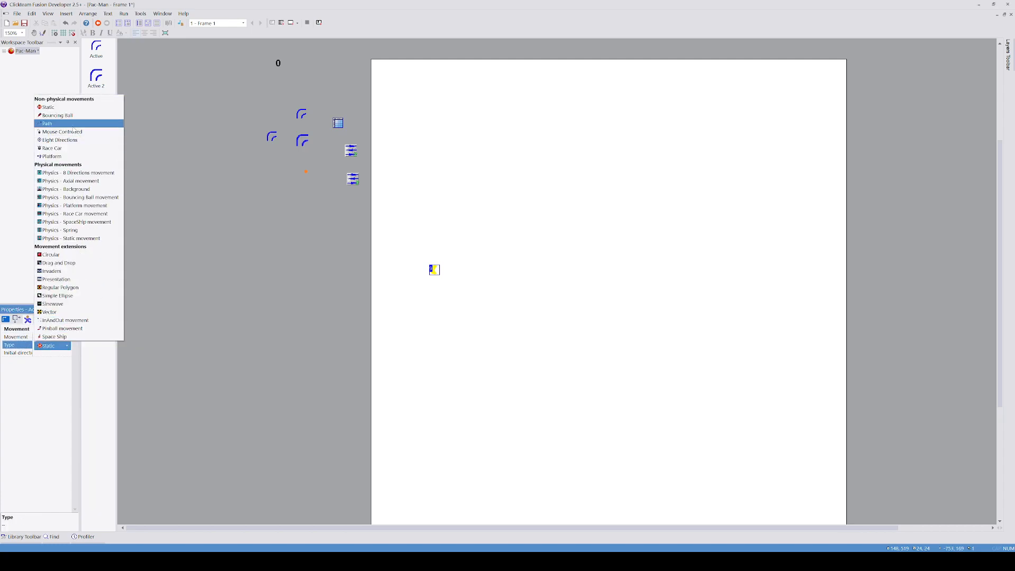
click(61, 140)
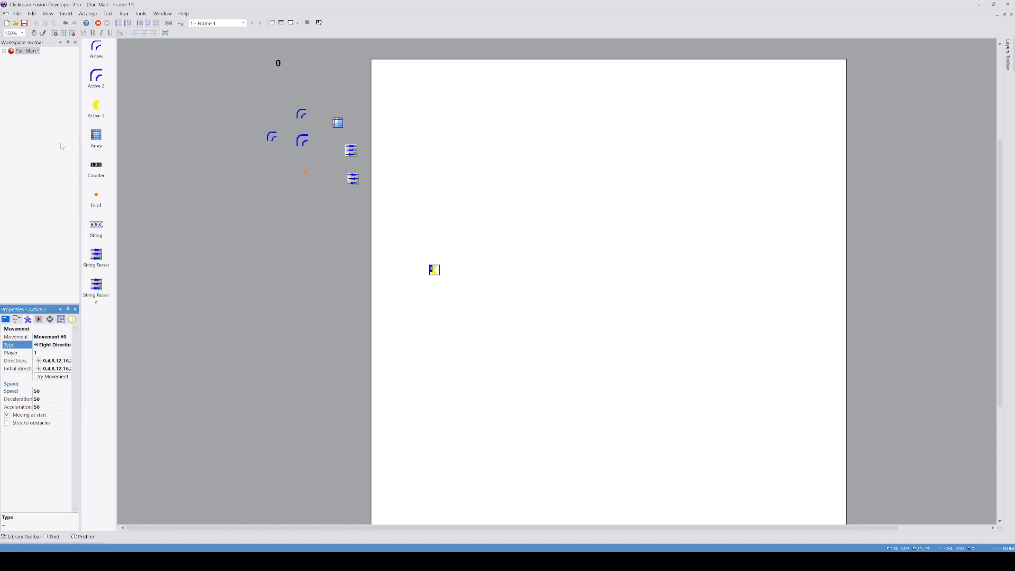
click(434, 281)
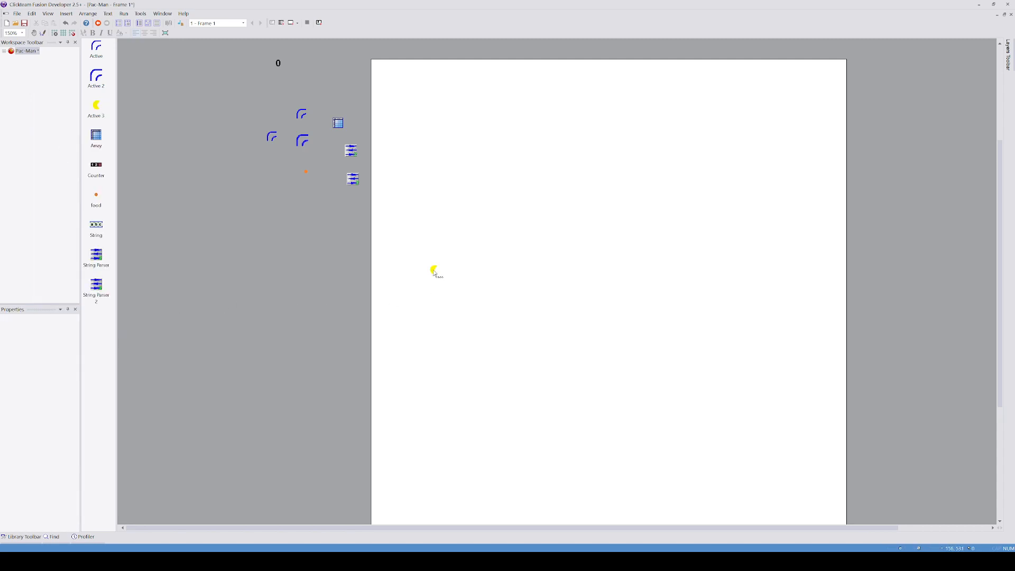
- Add an Always event that brings the yellow Pac-Man object to the front
click(149, 24)
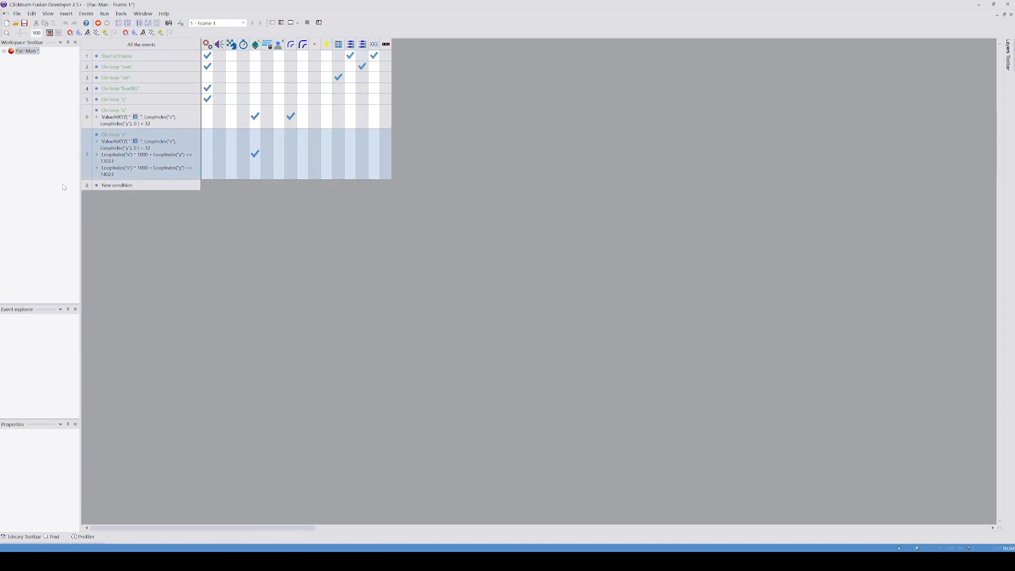
double_click(116, 186)
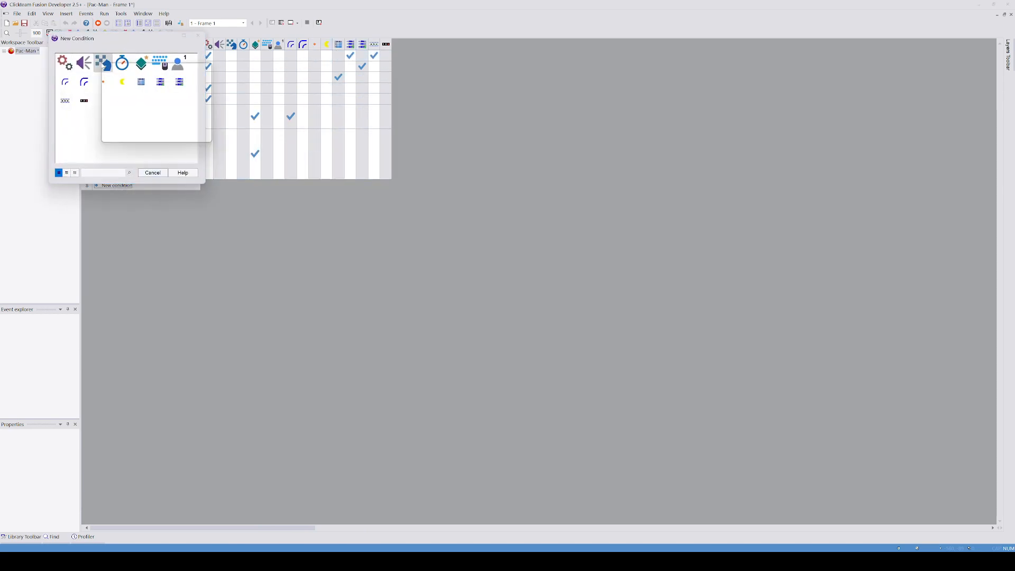
right_click(68, 63)
click(73, 67)
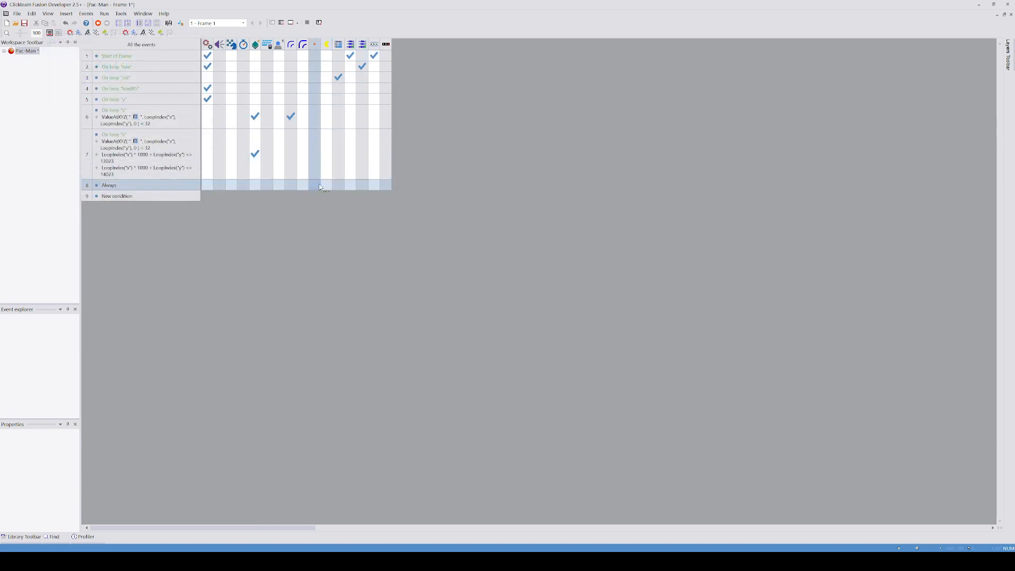
click(327, 185)
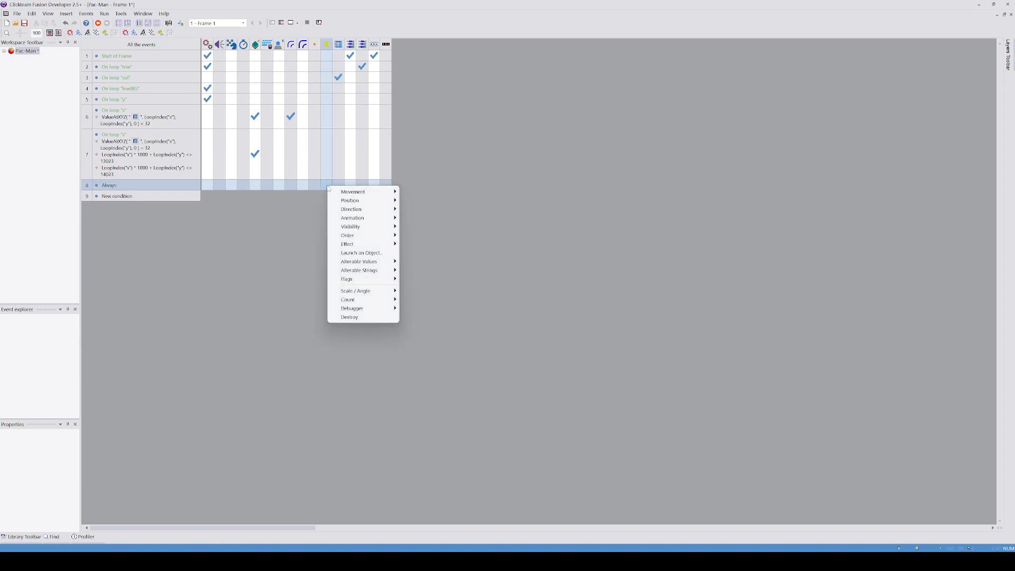
mouse_move(370, 235)
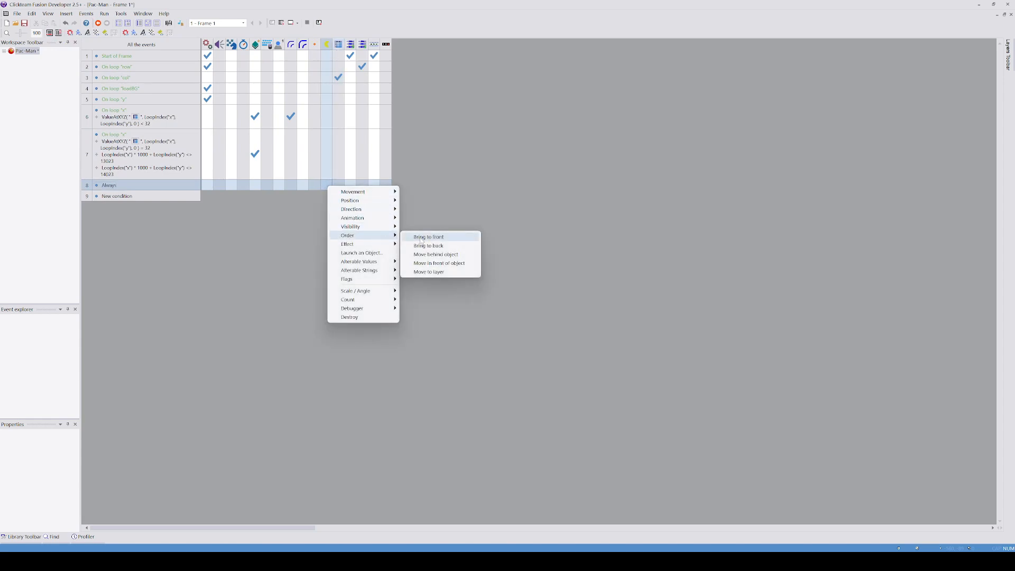
click(422, 239)
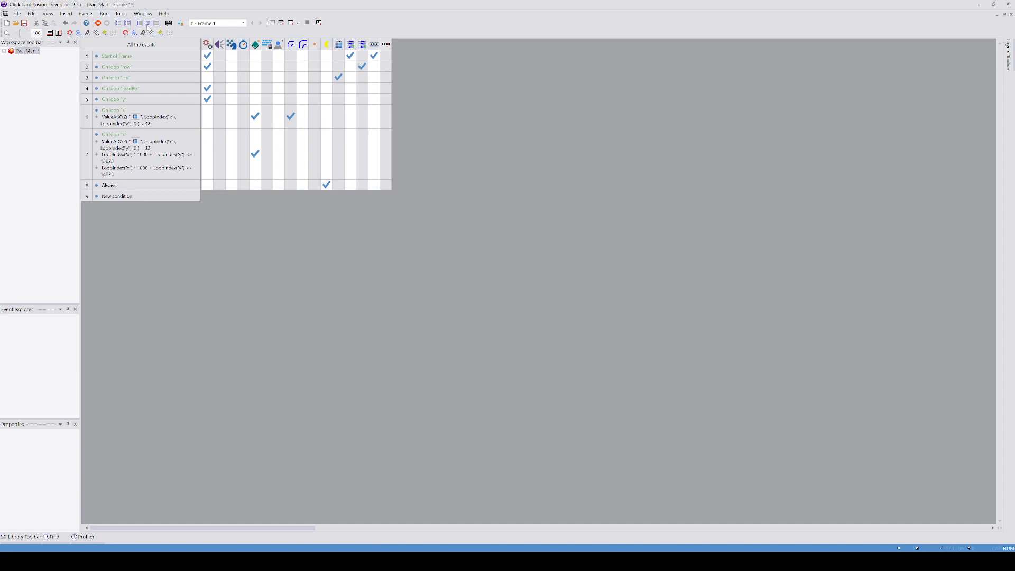
- Return to the frame layout and move the Pac-Man object slightly up and to the right inside the playfield
click(139, 23)
drag(441, 271, 483, 311)
click(474, 275)
click(480, 267)
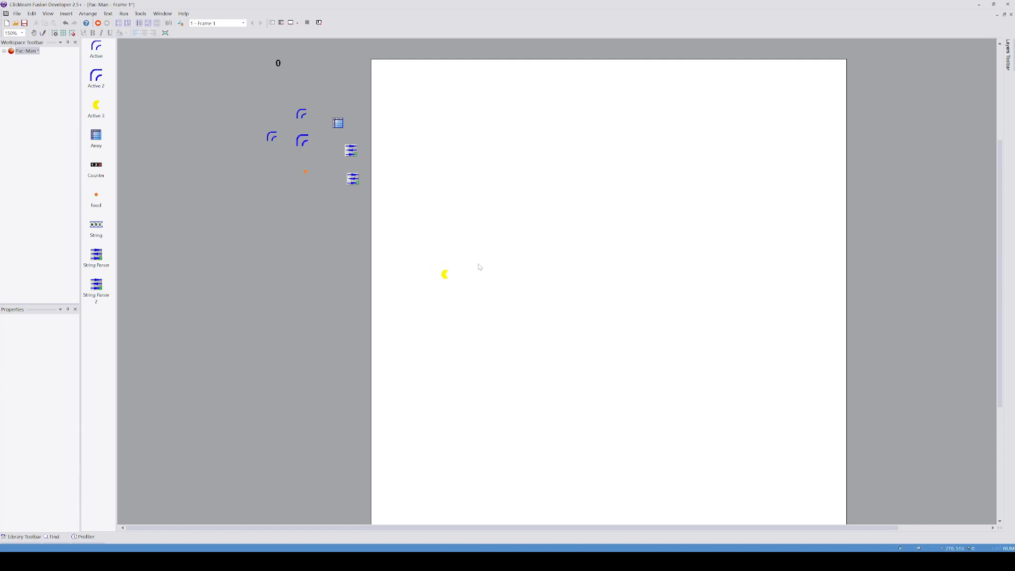
drag(447, 277, 454, 234)
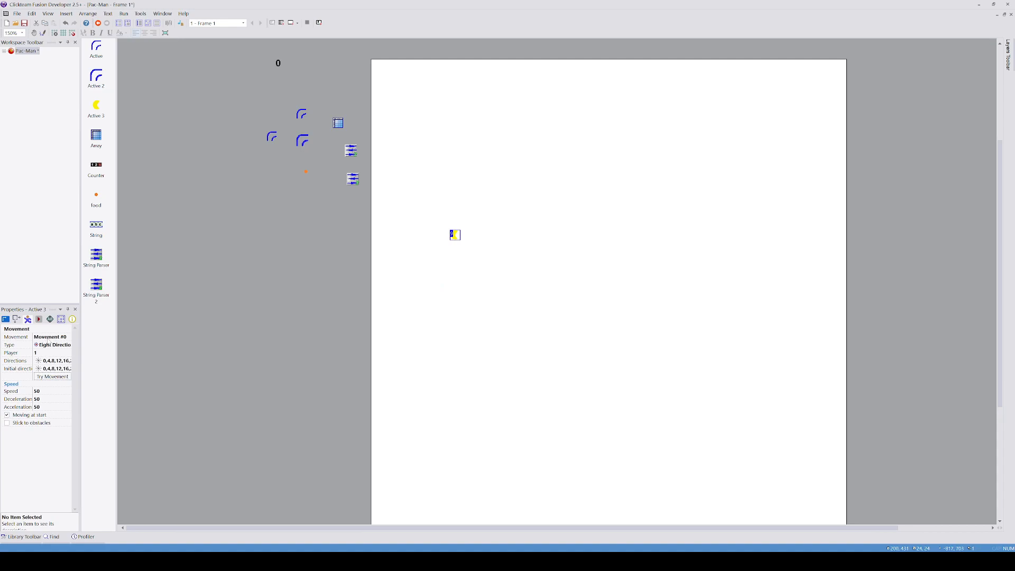
- Run the game, steer Pac-Man up, right and left over the maze to test the movement and layering, and close the test window
click(124, 14)
click(142, 32)
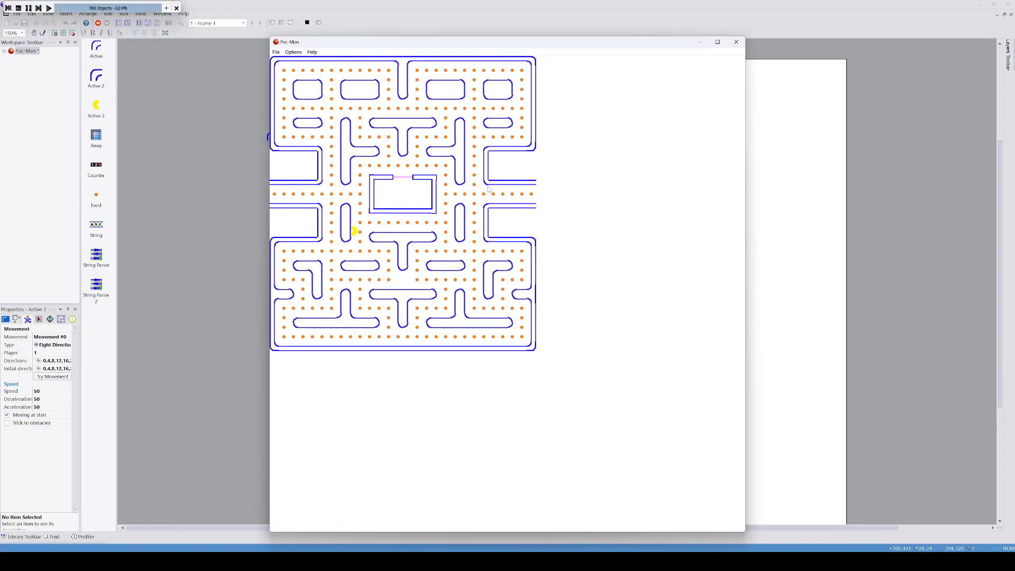
key(Up)
key(Right)
key(Up)
key(Left)
click(737, 45)
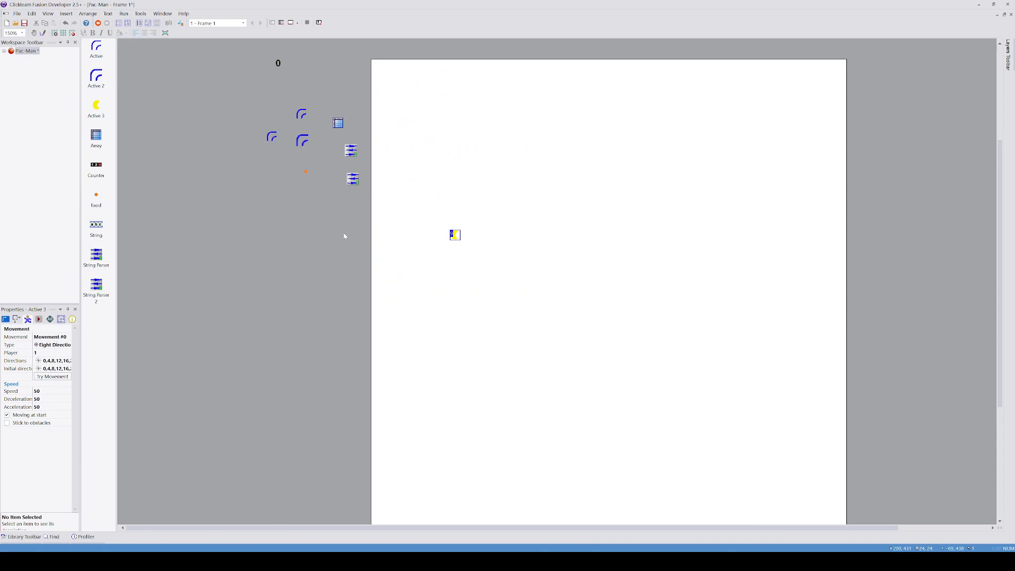
- Set the background color of Frame 1 to black
click(11, 51)
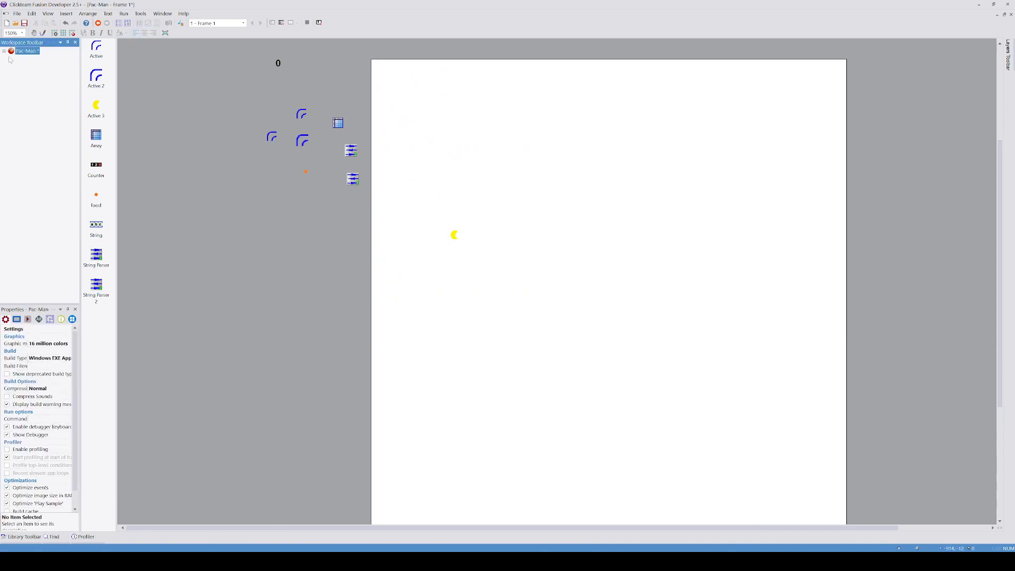
click(16, 319)
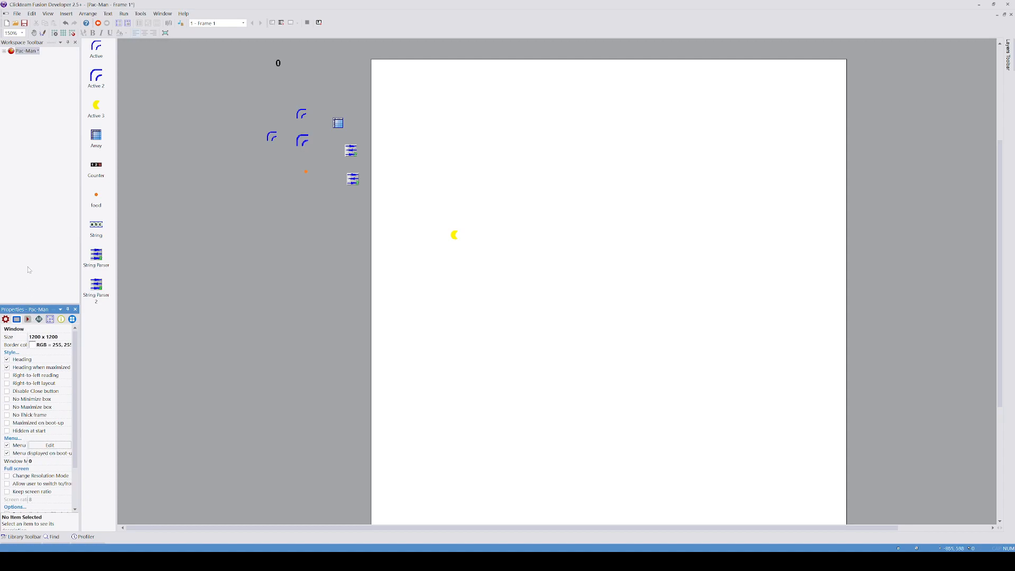
click(5, 52)
click(31, 58)
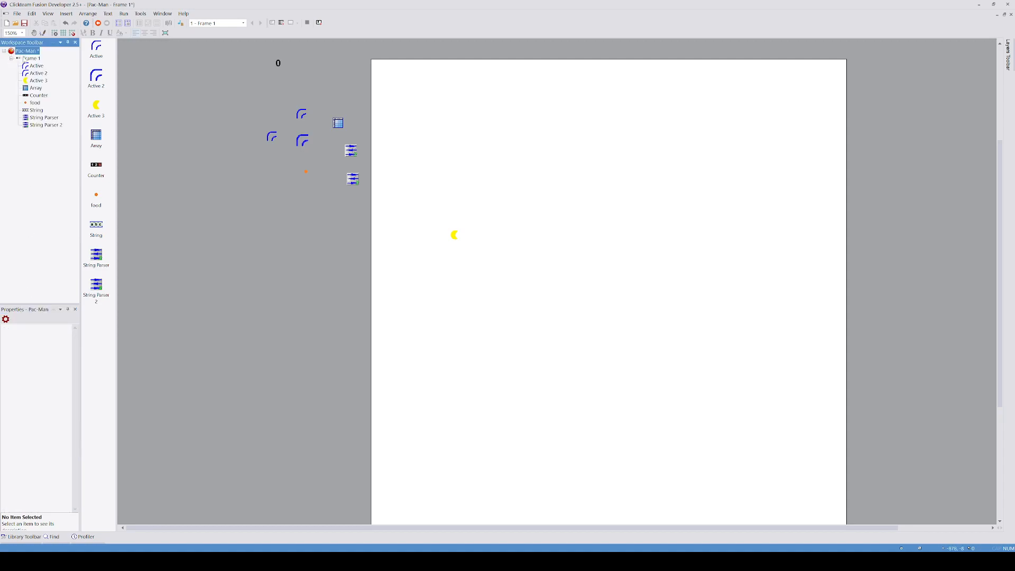
click(34, 361)
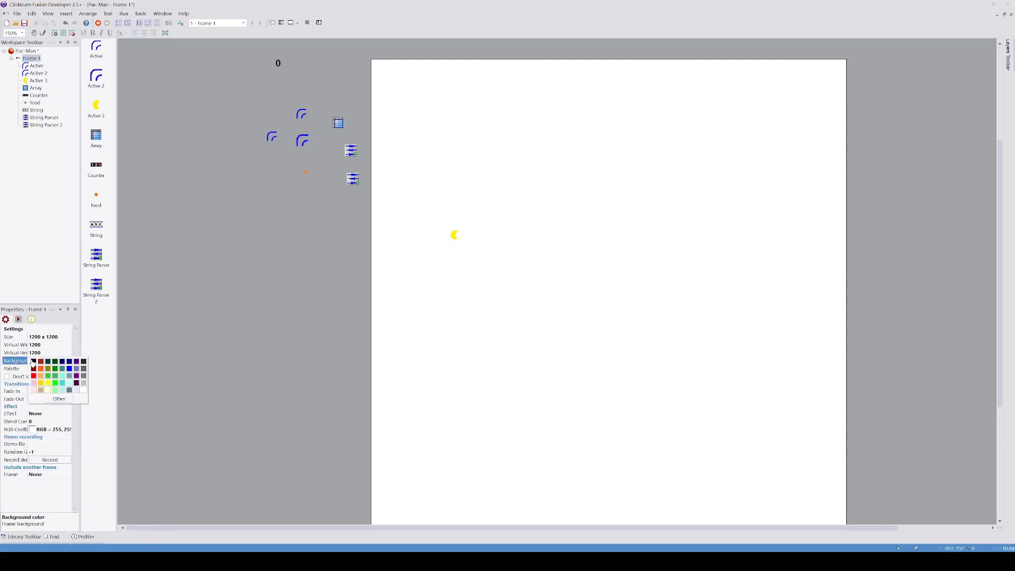
click(34, 363)
click(282, 273)
- Run the game on the black background and steer Pac-Man through the maze in all four directions to check his animation
click(125, 15)
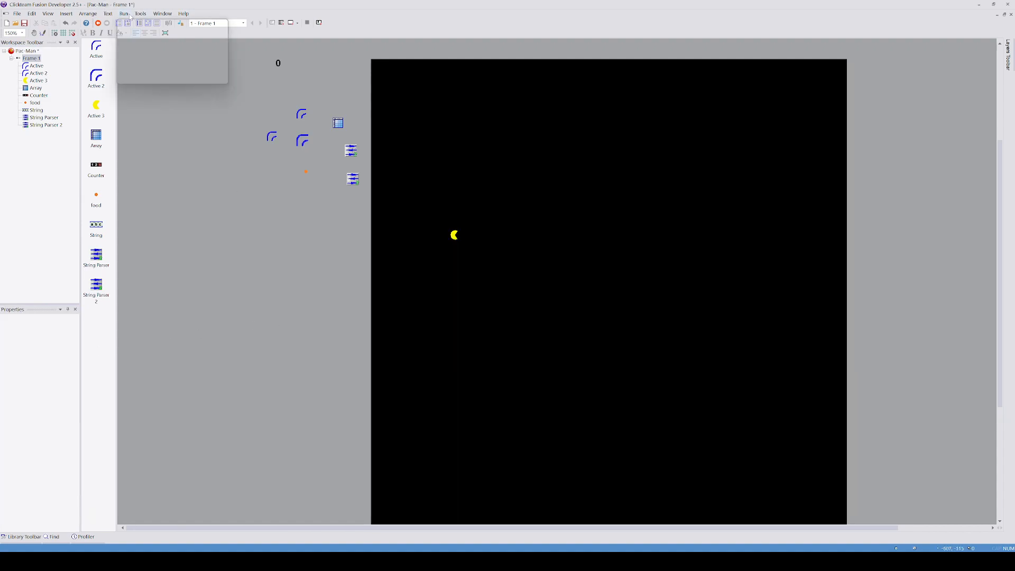
click(139, 34)
key(Right)
key(Up)
key(Right)
key(Up)
key(Right)
key(Up)
key(Left)
key(Right)
key(Down)
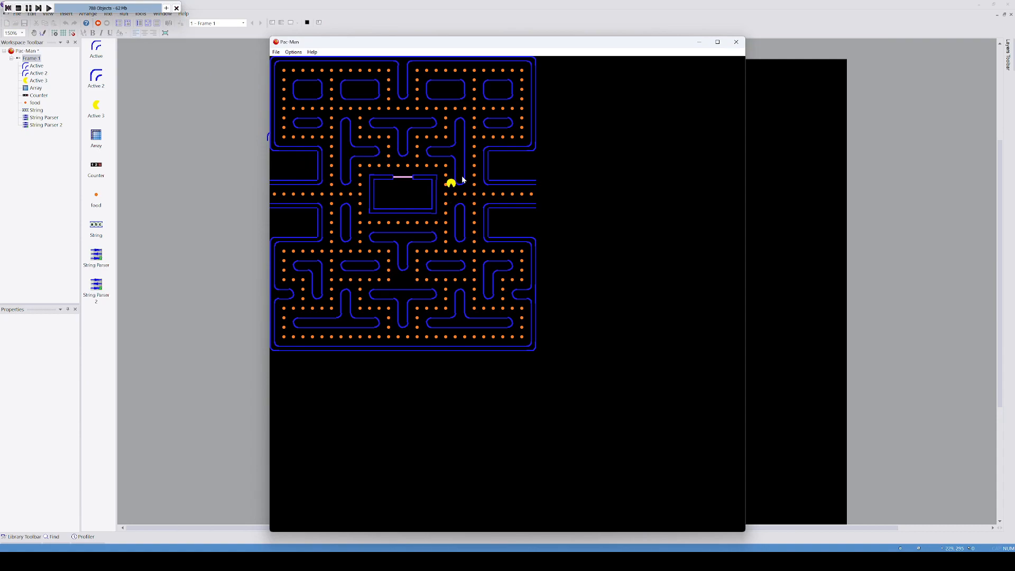
key(Right)
key(Up)
key(Right)
key(Down)
key(Right)
key(Down)
key(Left)
key(Up)
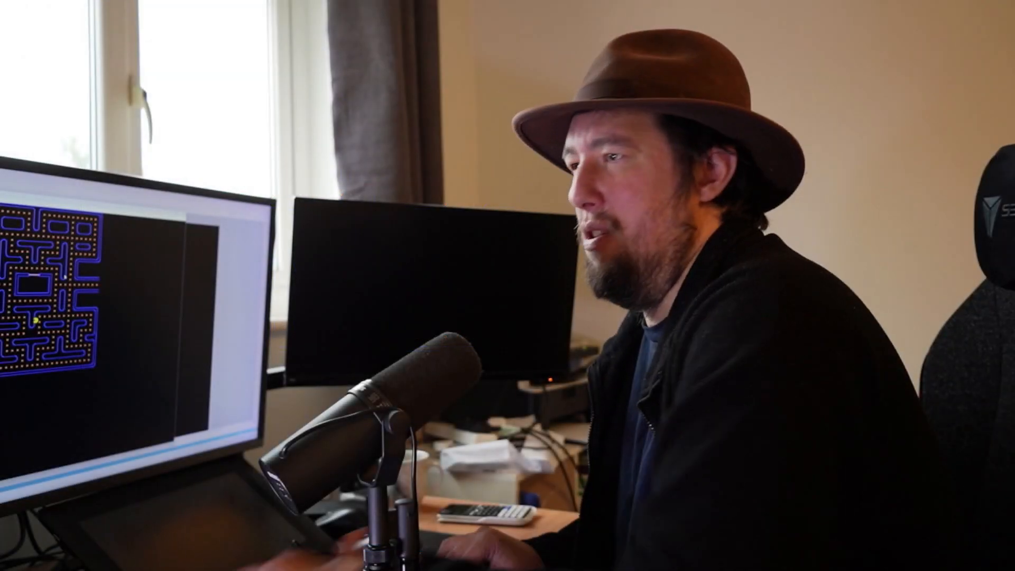